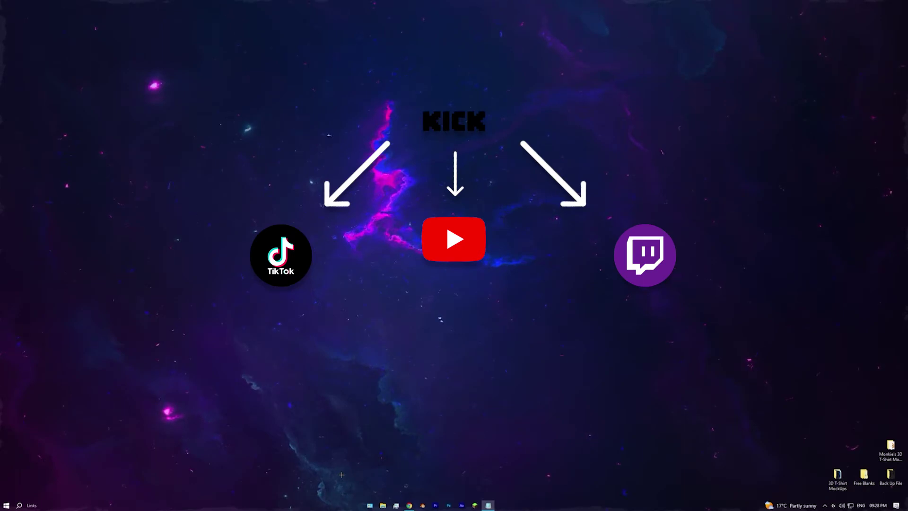
# Restore the Chrome window showing the TikTok LIVE Studio free Windows download page
pyautogui.click(409, 504)
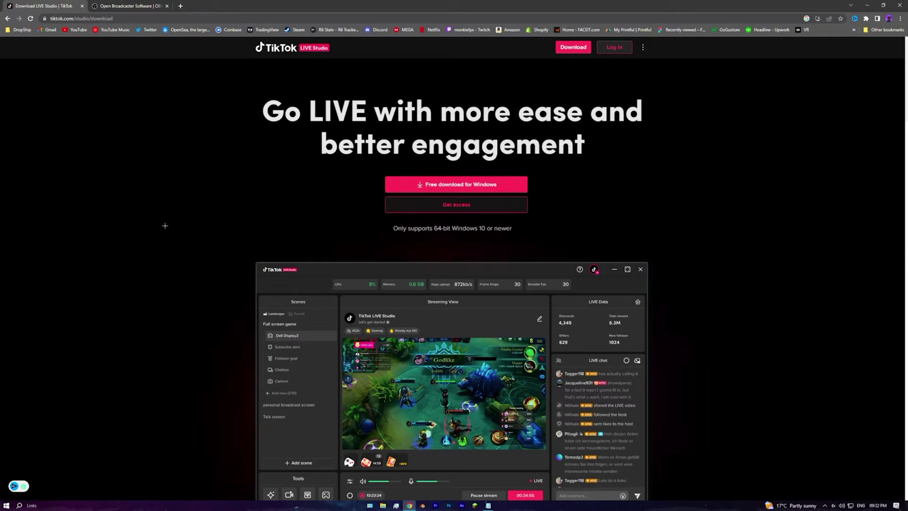
# Download the TikTok LIVE Studio Windows installer and switch to the OBS Studio download tab
pyautogui.click(463, 183)
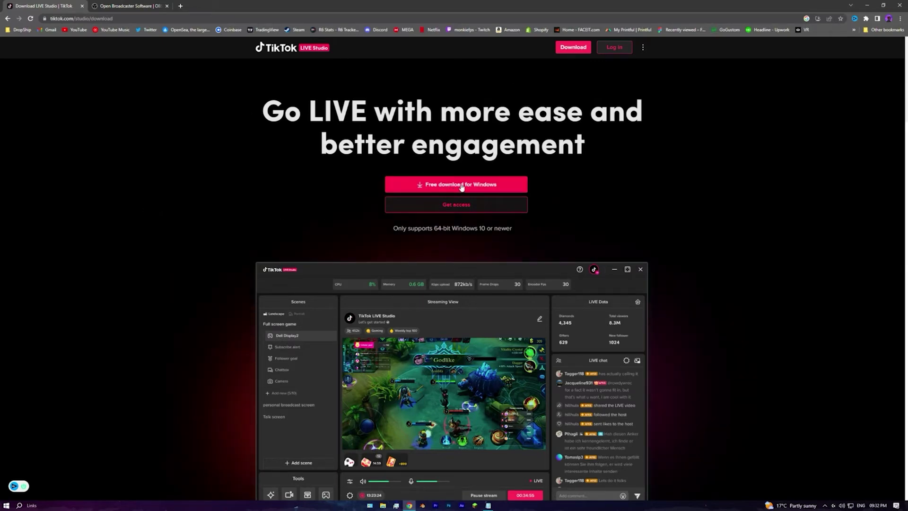
pyautogui.hotkey('ctrl', 'Tab')
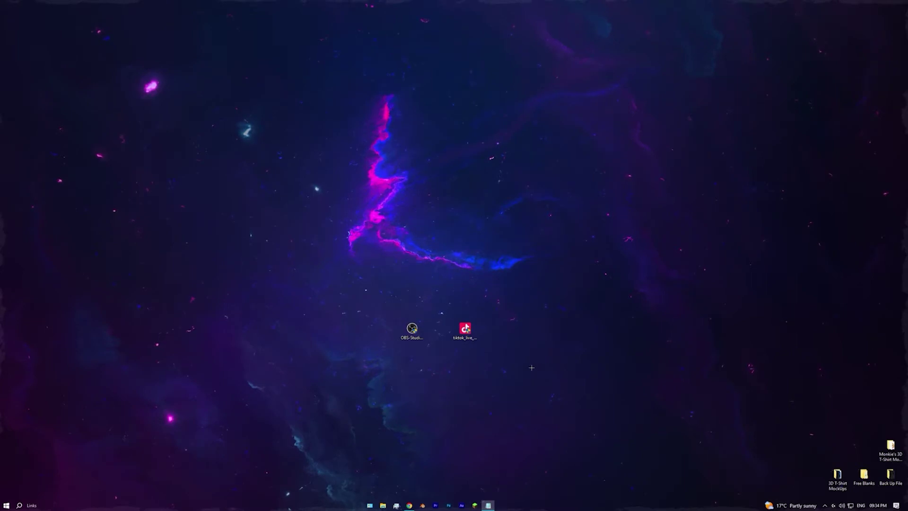
# Run the OBS Studio 29.1.2 installer to completion with the default destination folder, then launch it
pyautogui.click(411, 331)
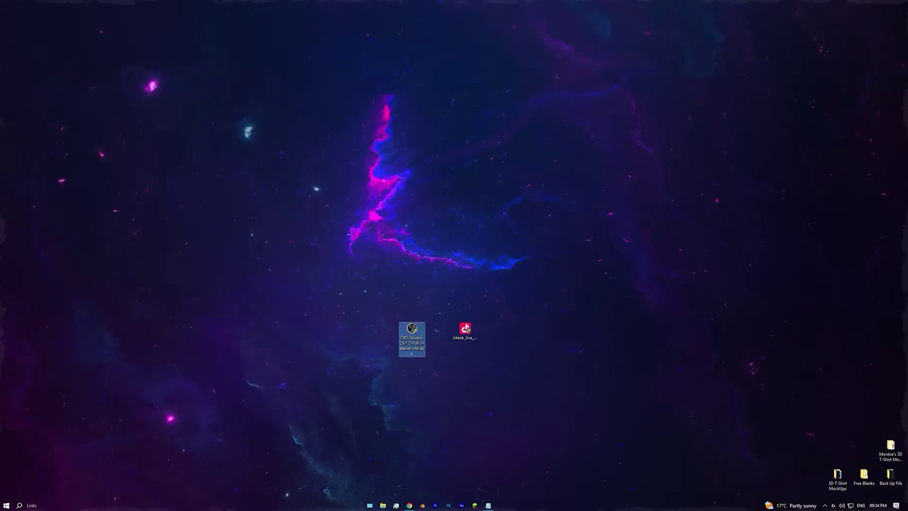
pyautogui.doubleClick(412, 333)
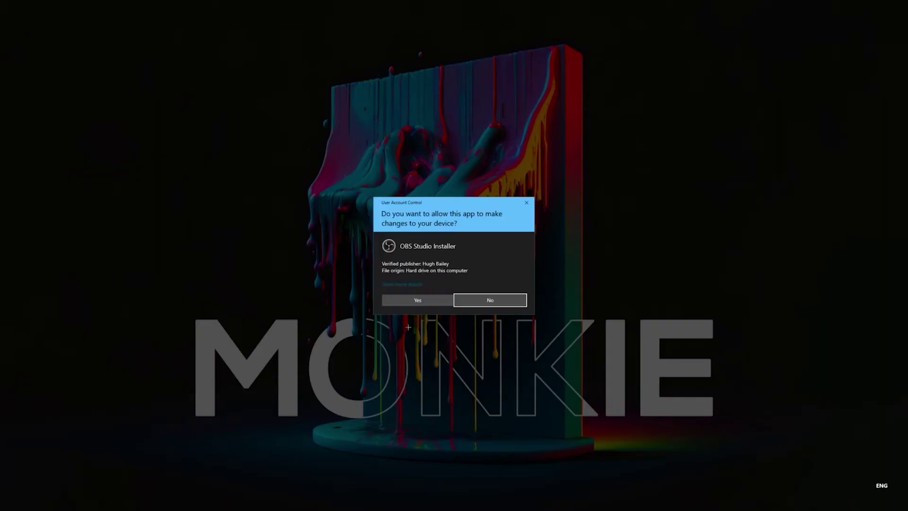
pyautogui.click(415, 300)
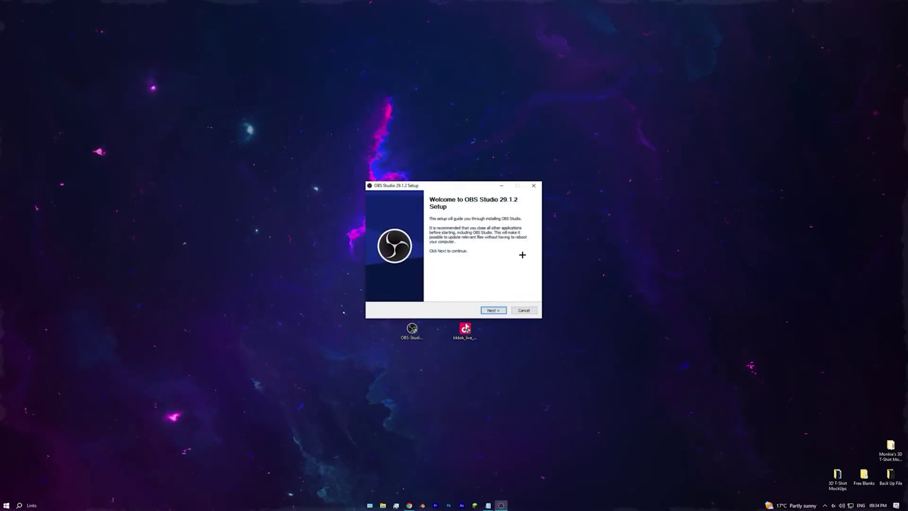
pyautogui.click(493, 310)
pyautogui.click(493, 311)
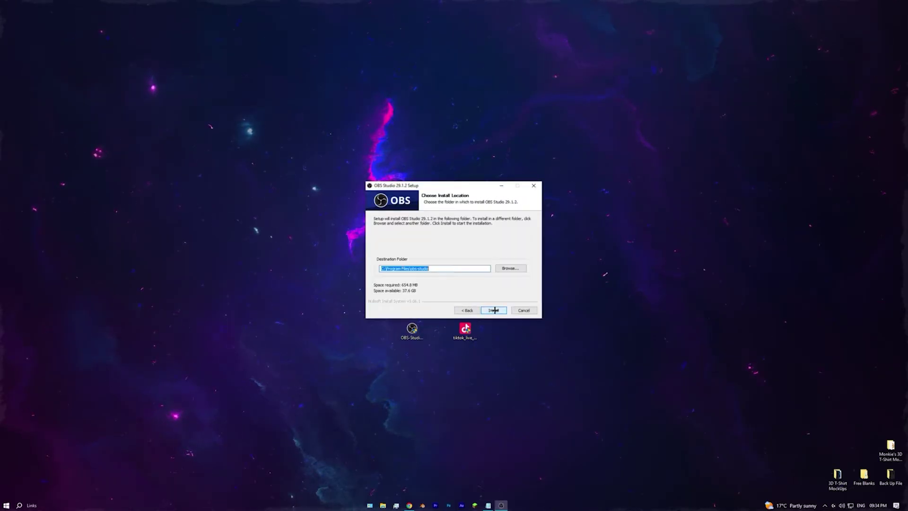
pyautogui.moveTo(426, 269); pyautogui.dragTo(373, 268)
pyautogui.click(458, 270)
pyautogui.doubleClick(458, 269)
pyautogui.click(492, 310)
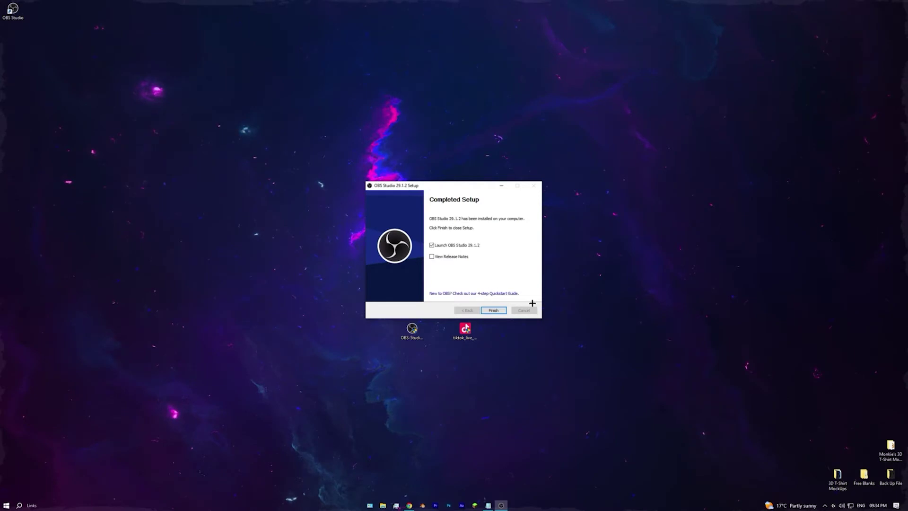
pyautogui.click(493, 310)
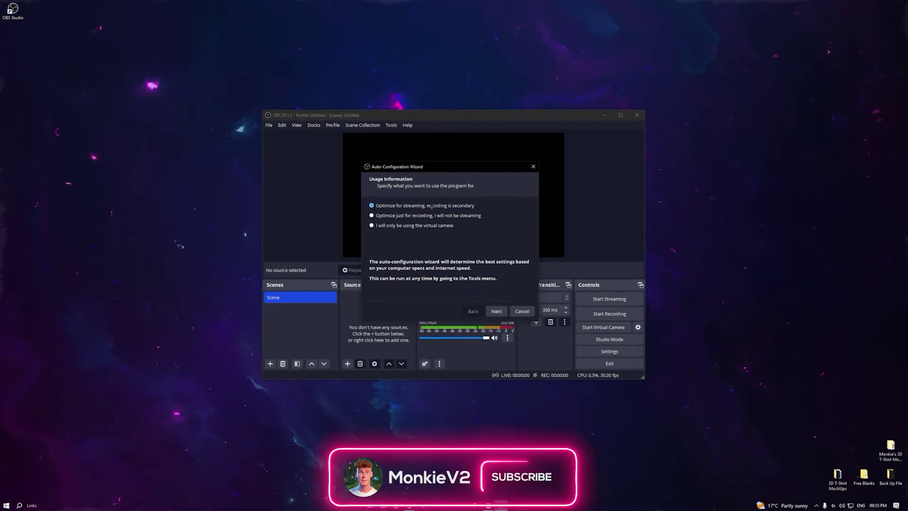
# Set the Auto-Configuration Wizard's frame rate to 60 FPS
pyautogui.click(497, 311)
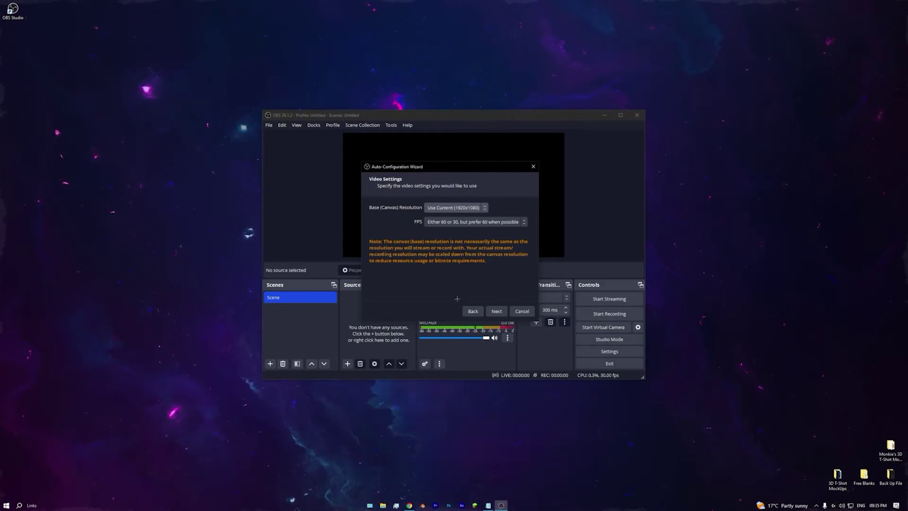
pyautogui.click(473, 221)
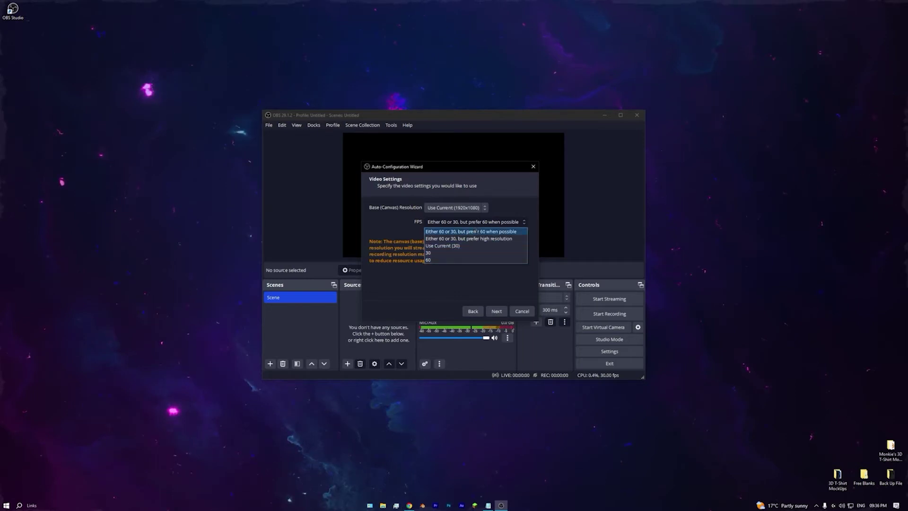
pyautogui.click(436, 260)
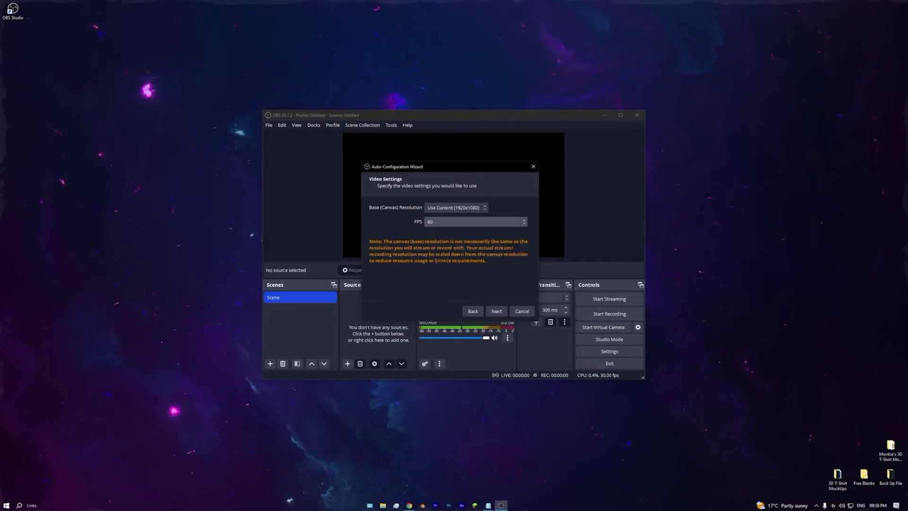
pyautogui.click(496, 310)
# Leave Twitch as the streaming service, cancel the wizard, and minimize OBS
pyautogui.click(425, 209)
pyautogui.click(416, 218)
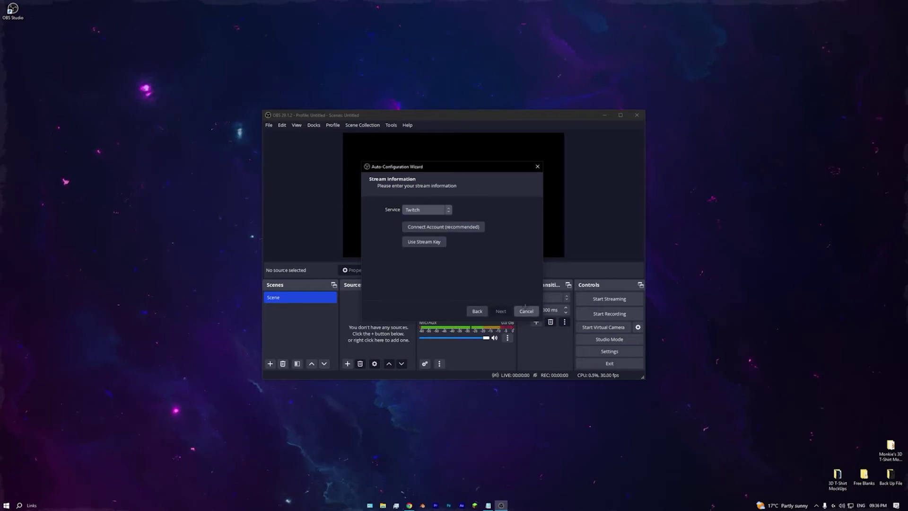
pyautogui.click(526, 309)
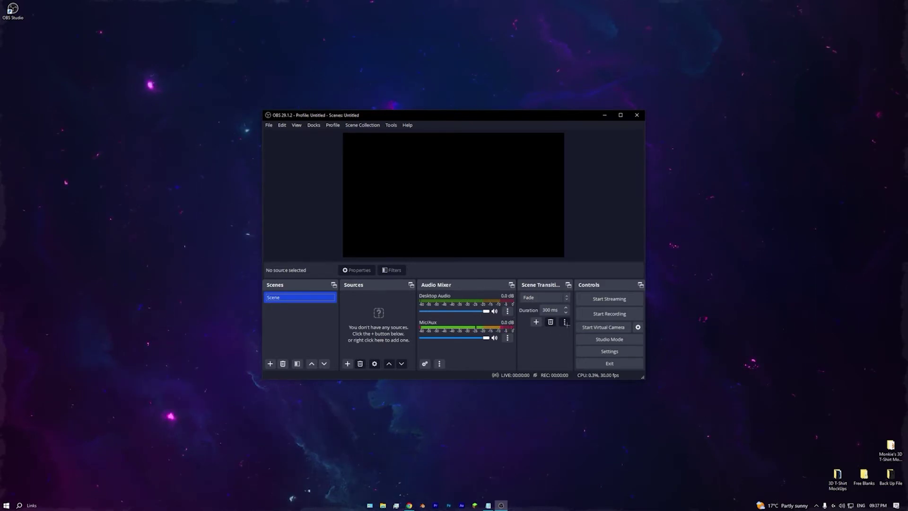
pyautogui.click(604, 115)
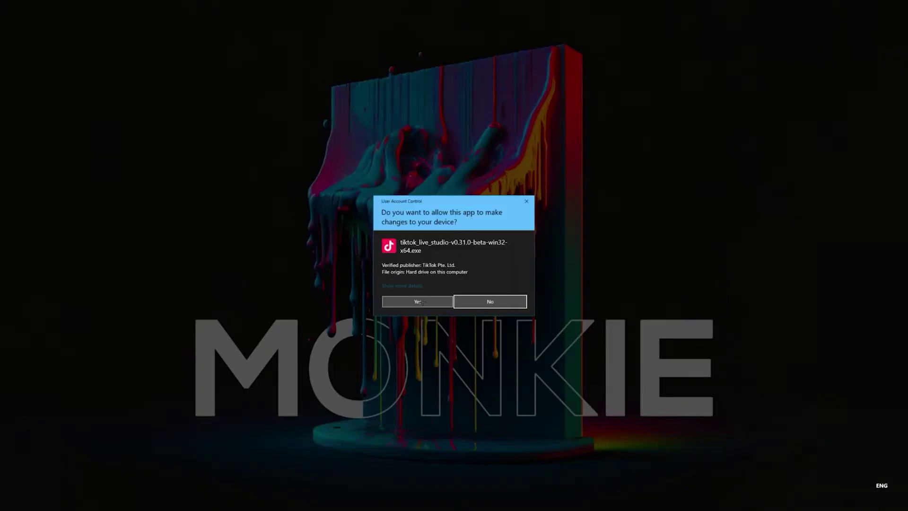
# Install TikTok LIVE Studio into the default folder and finish with Run checked
pyautogui.click(417, 301)
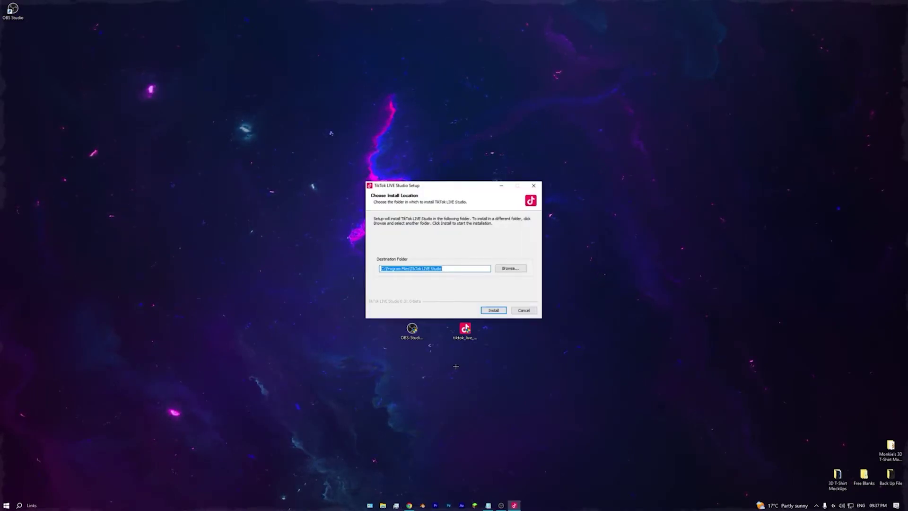
pyautogui.click(381, 268)
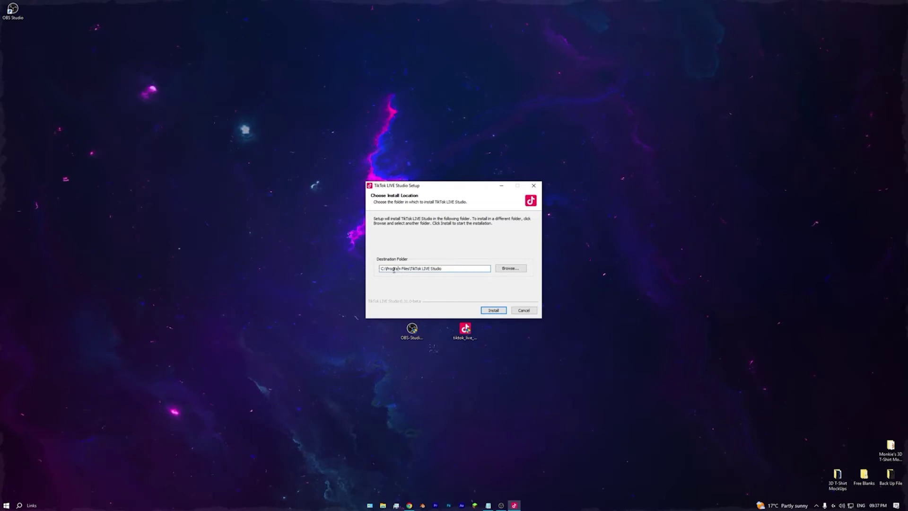
pyautogui.click(495, 310)
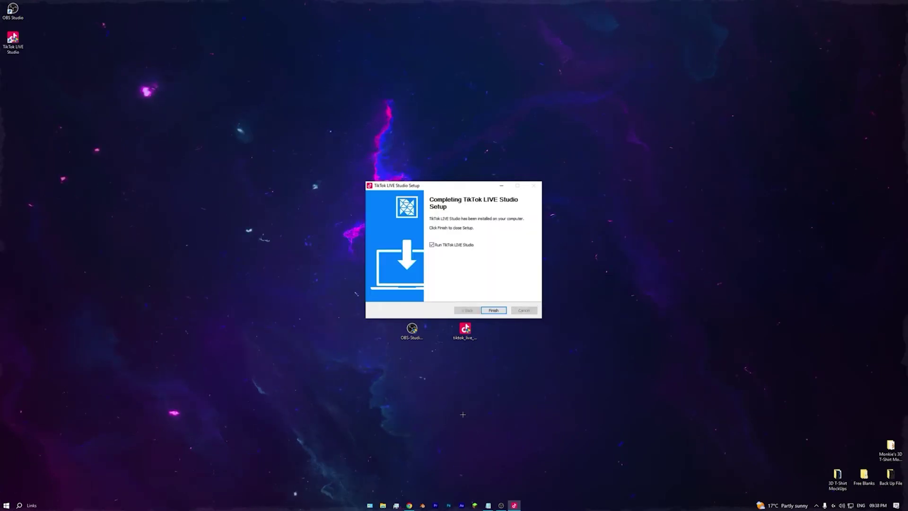
pyautogui.click(493, 310)
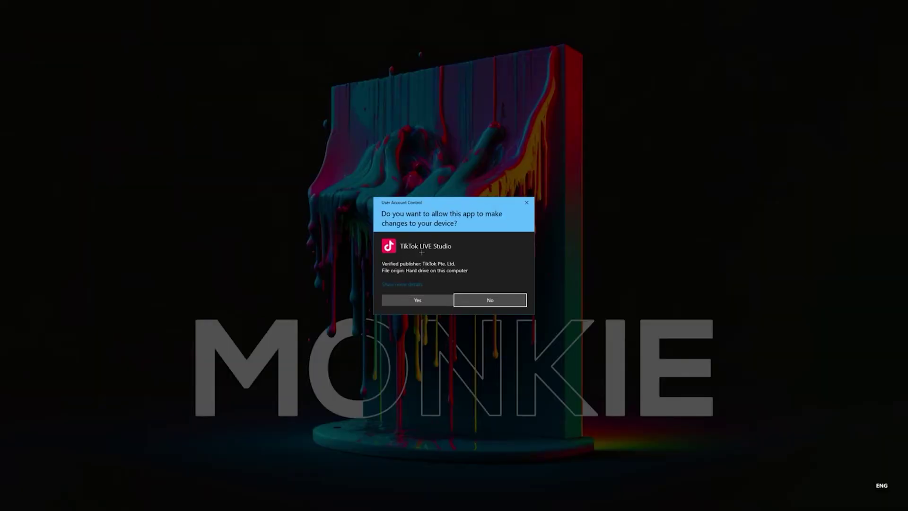
# Log in, start the beginner setup, and keep Default device as the microphone
pyautogui.click(418, 300)
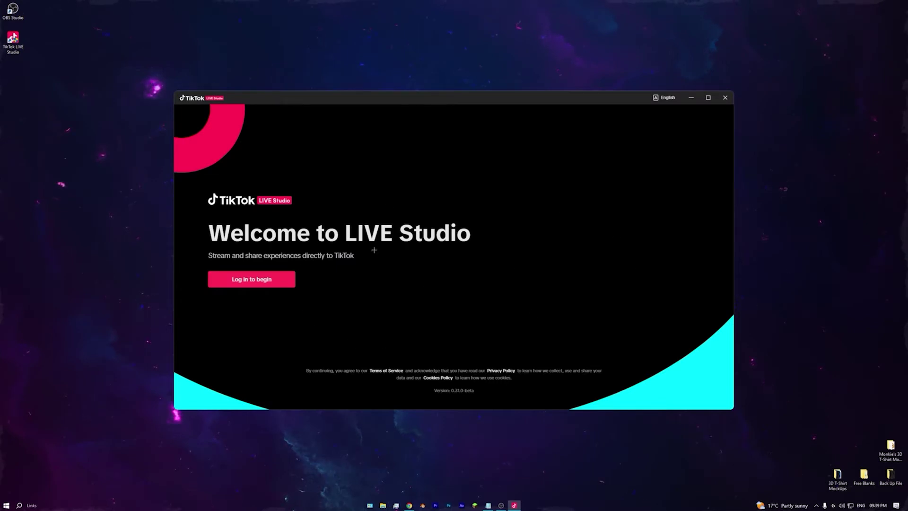
pyautogui.click(263, 288)
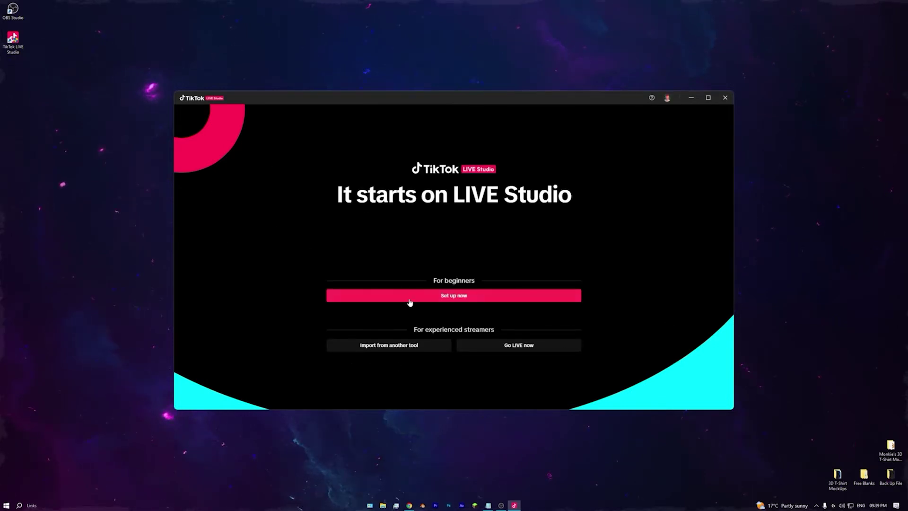
pyautogui.click(503, 298)
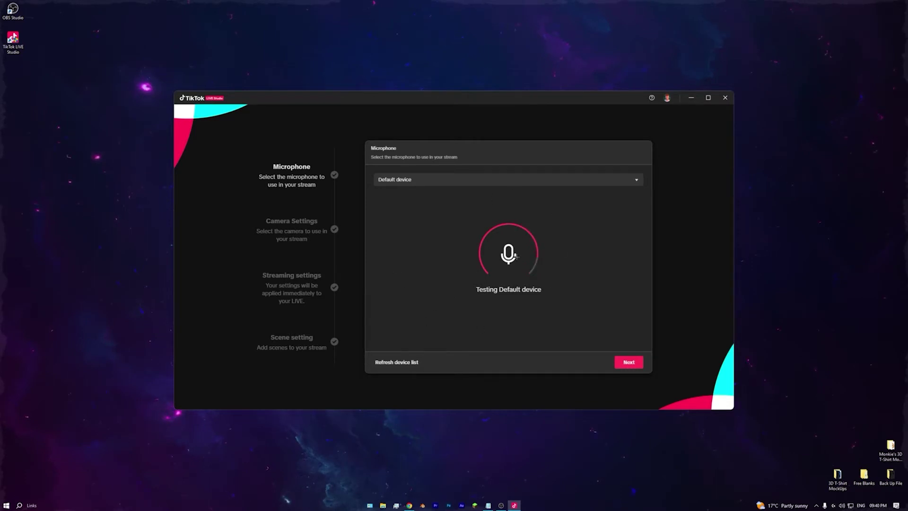
pyautogui.click(408, 182)
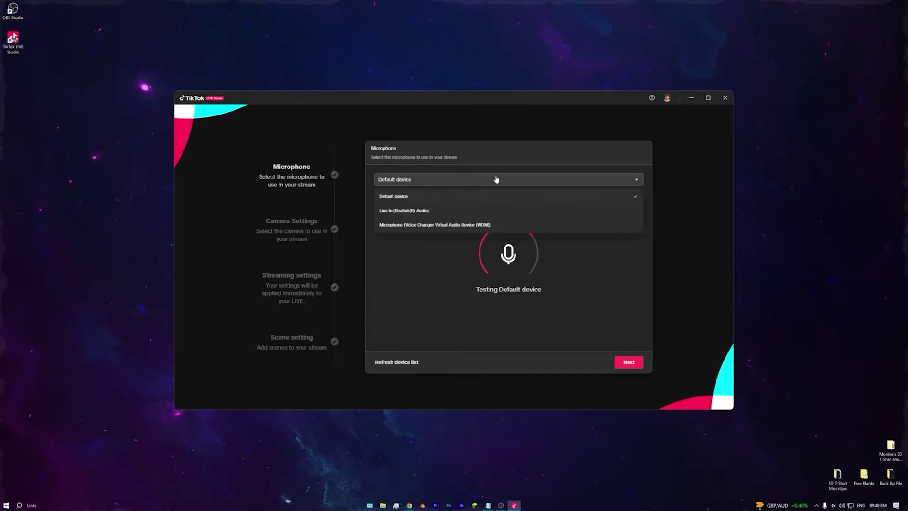
pyautogui.click(416, 202)
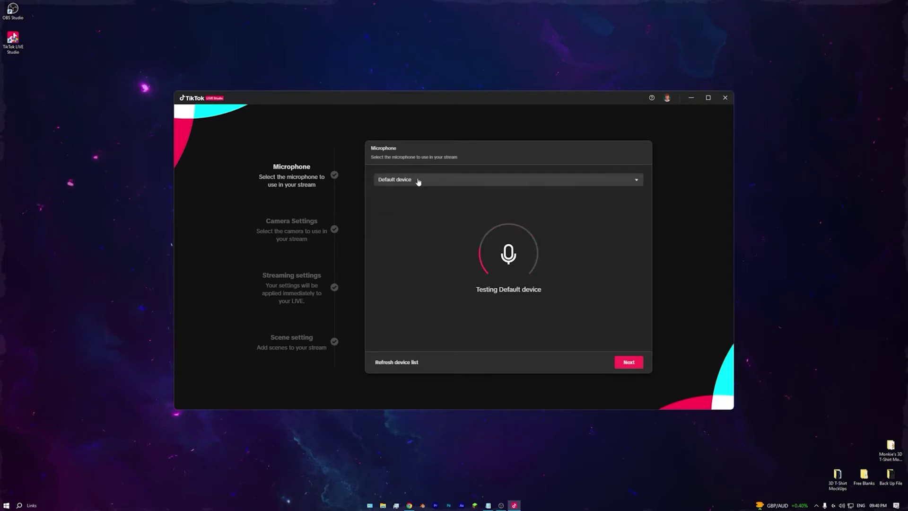
pyautogui.click(633, 366)
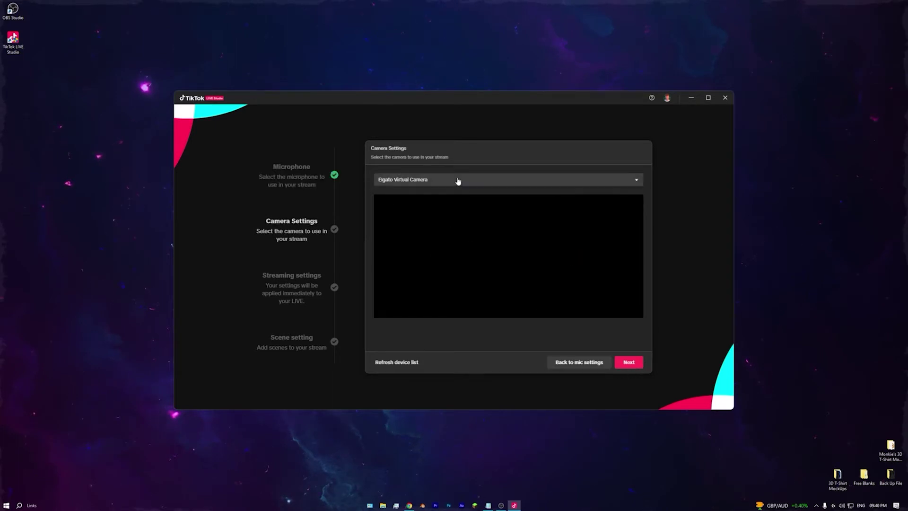
# Keep Elgato Virtual Camera as the camera and continue to the speed test
pyautogui.moveTo(263, 221); pyautogui.dragTo(337, 223)
pyautogui.click(336, 223)
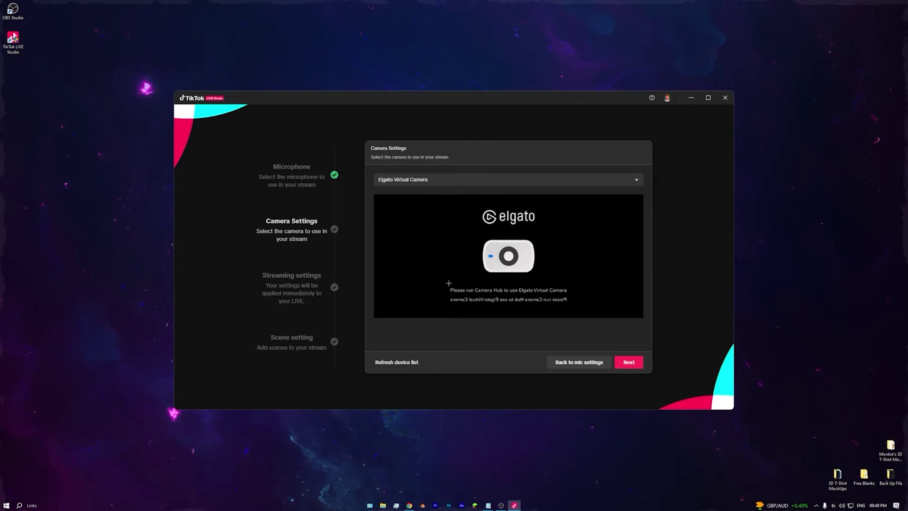
pyautogui.click(457, 181)
pyautogui.click(429, 196)
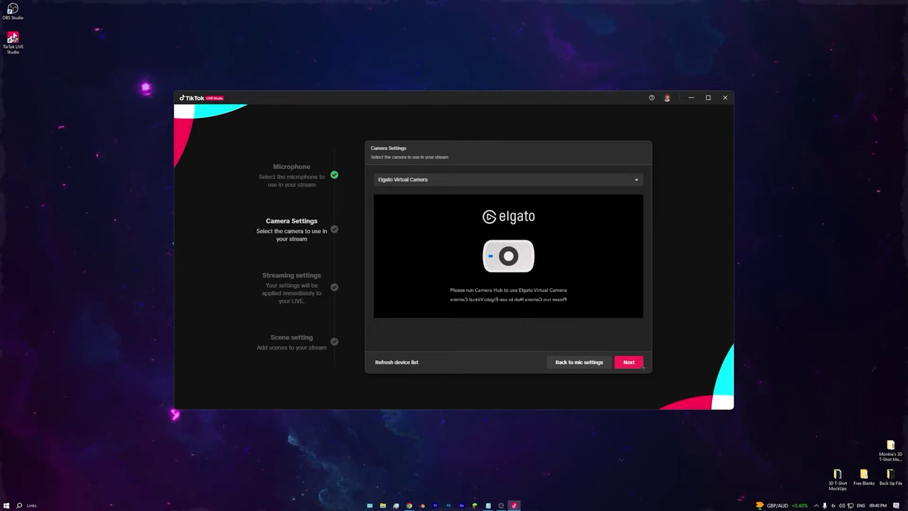
pyautogui.click(630, 362)
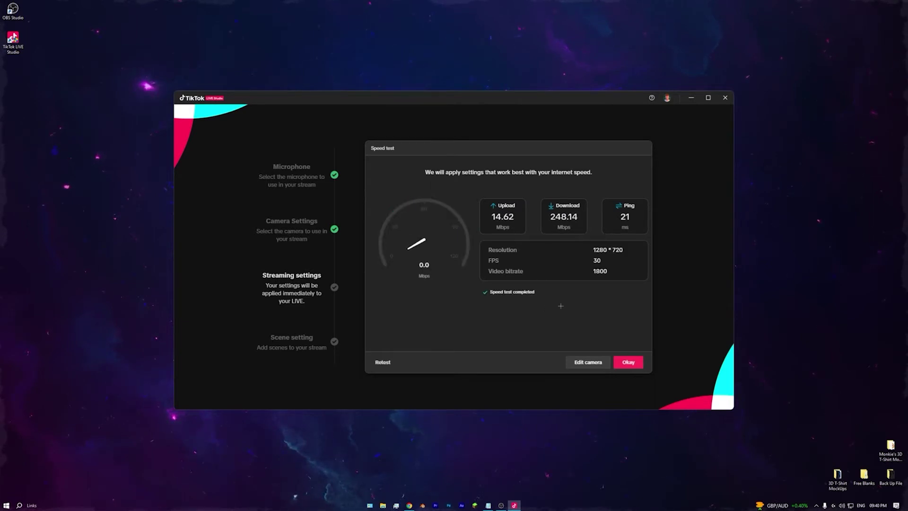
# Accept the suggested 1280*720, 30 FPS streaming settings and finish setup with landscape scenes
pyautogui.click(630, 361)
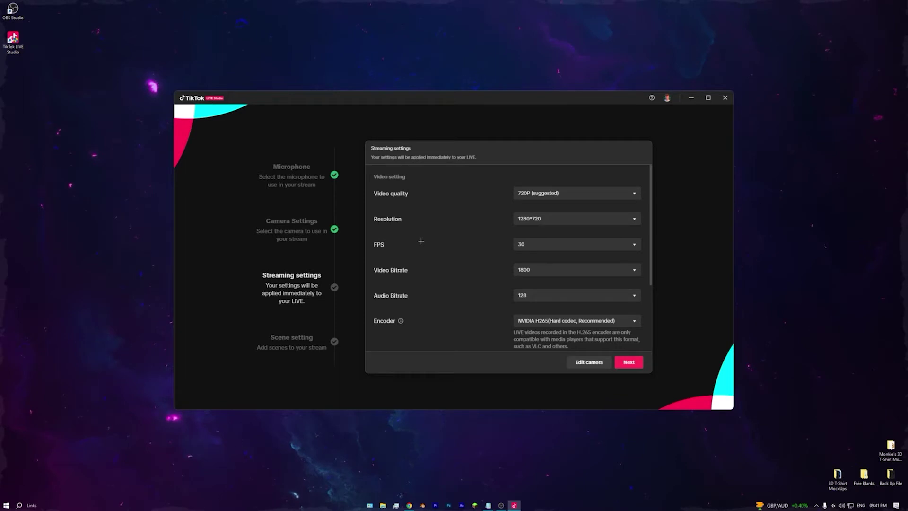
pyautogui.scroll(-3, 420, 242)
pyautogui.scroll(3, 486, 273)
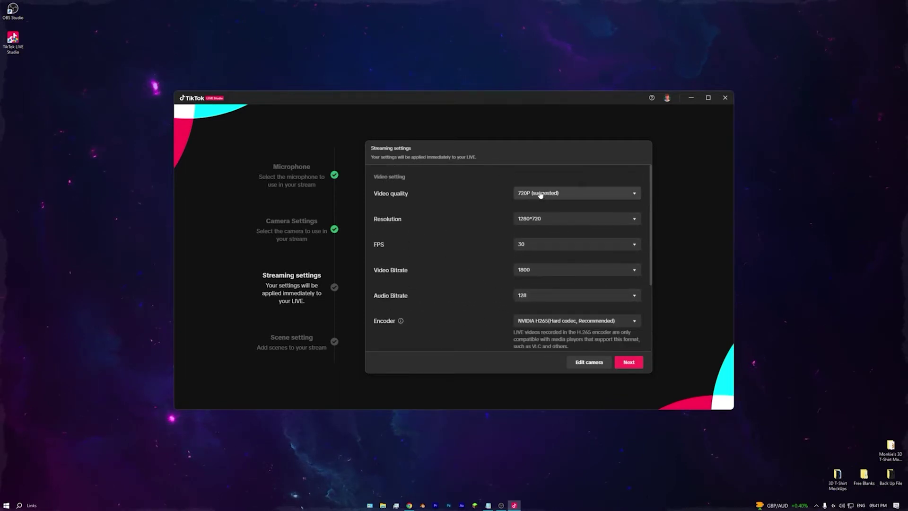
pyautogui.scroll(-3, 508, 264)
pyautogui.scroll(3, 508, 264)
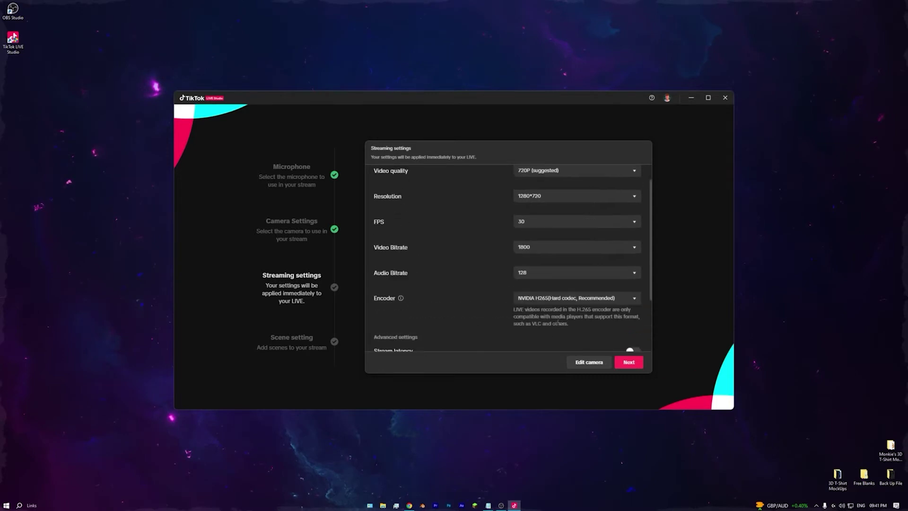
pyautogui.click(621, 363)
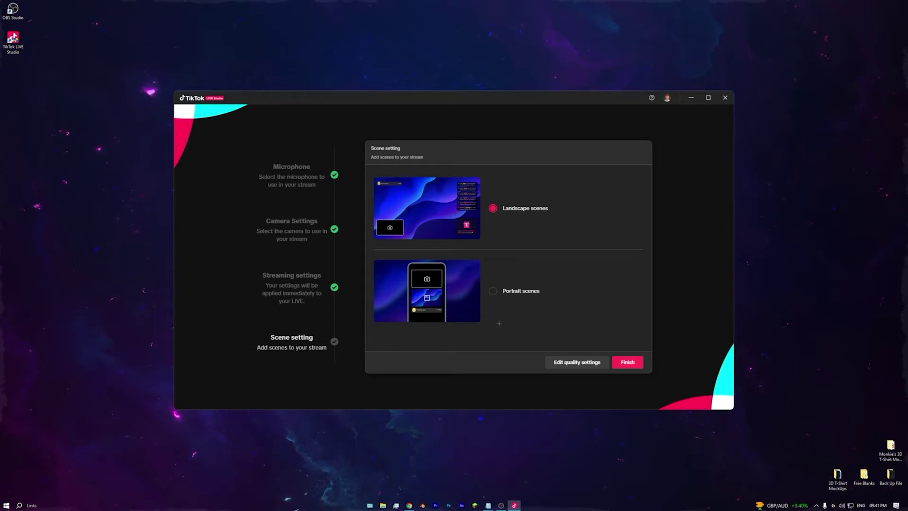
pyautogui.click(626, 362)
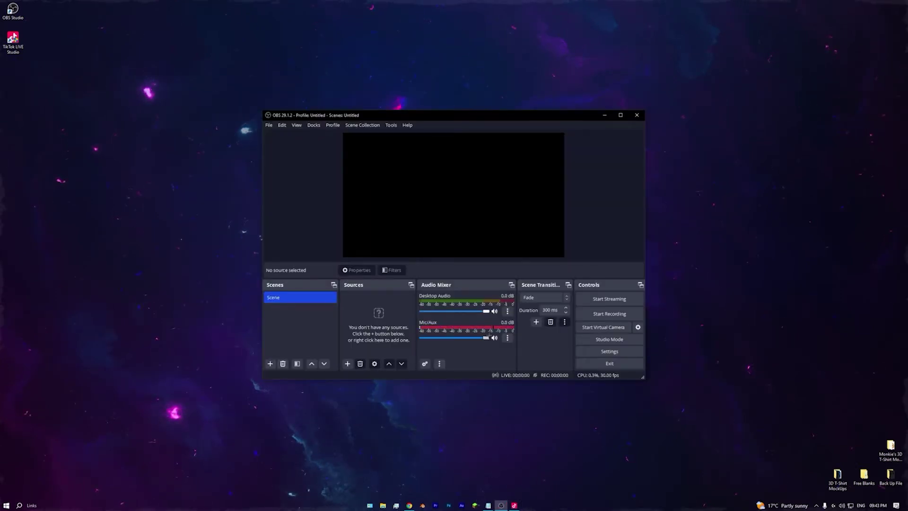
# Mute Desktop Audio and Mic/Aux, then switch the output mode to Advanced
pyautogui.click(494, 337)
pyautogui.click(493, 310)
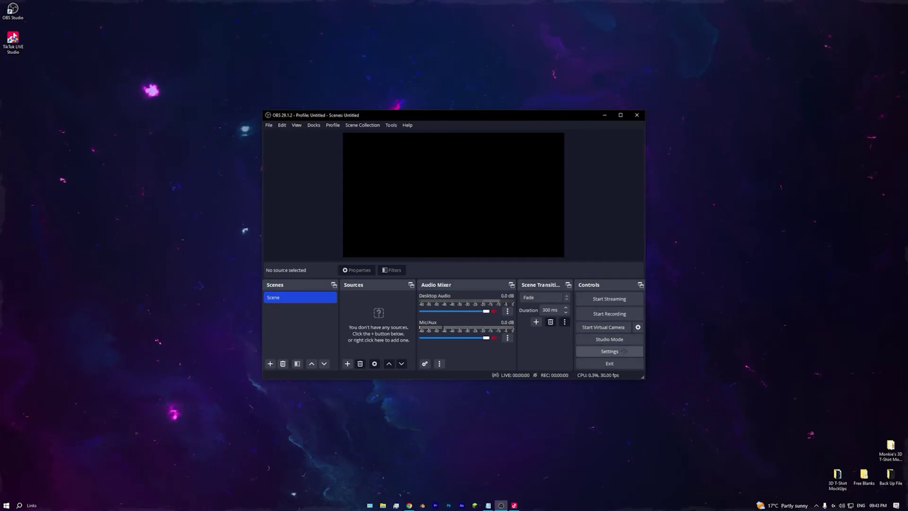
pyautogui.click(609, 351)
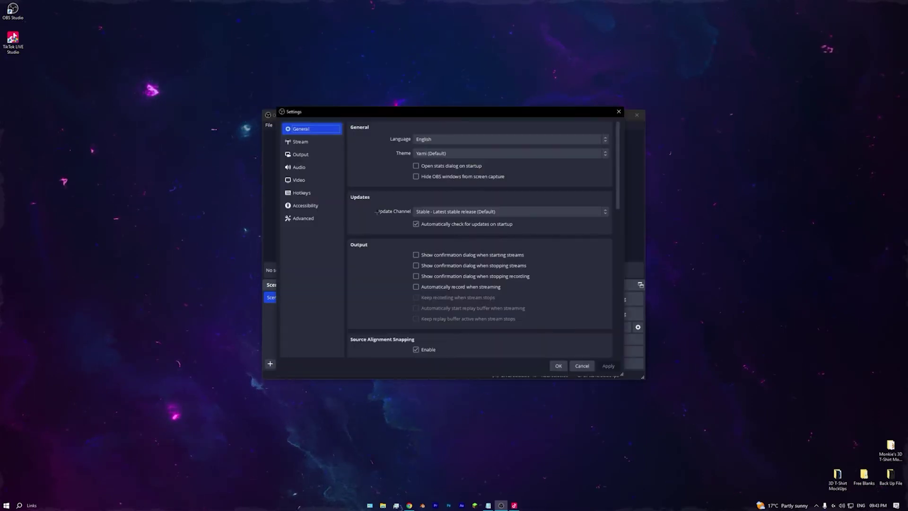
pyautogui.click(300, 142)
pyautogui.click(304, 156)
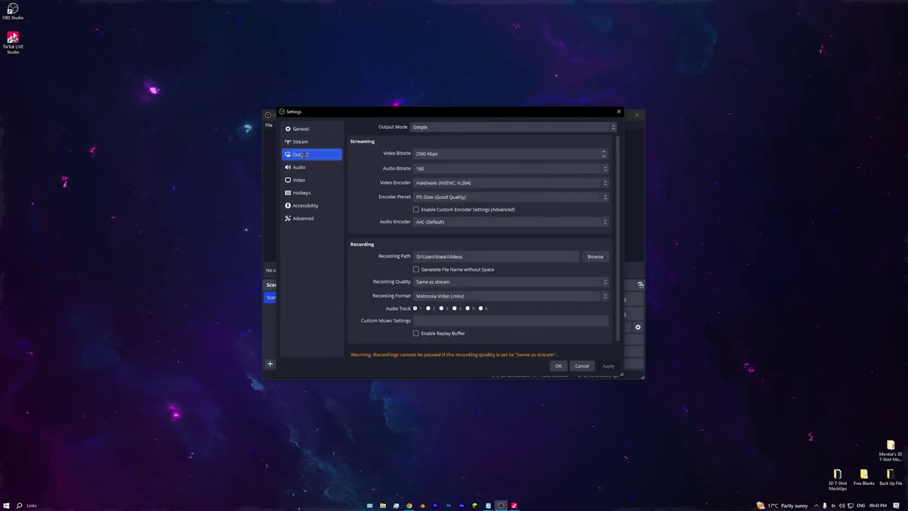
pyautogui.click(445, 126)
pyautogui.click(425, 137)
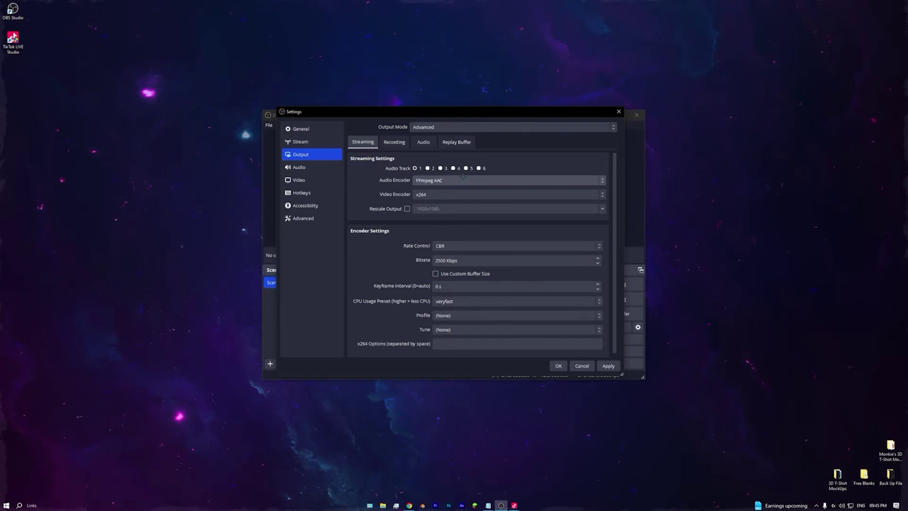
# Enable the Replay Buffer with a 180 s maximum replay time and apply
pyautogui.click(456, 142)
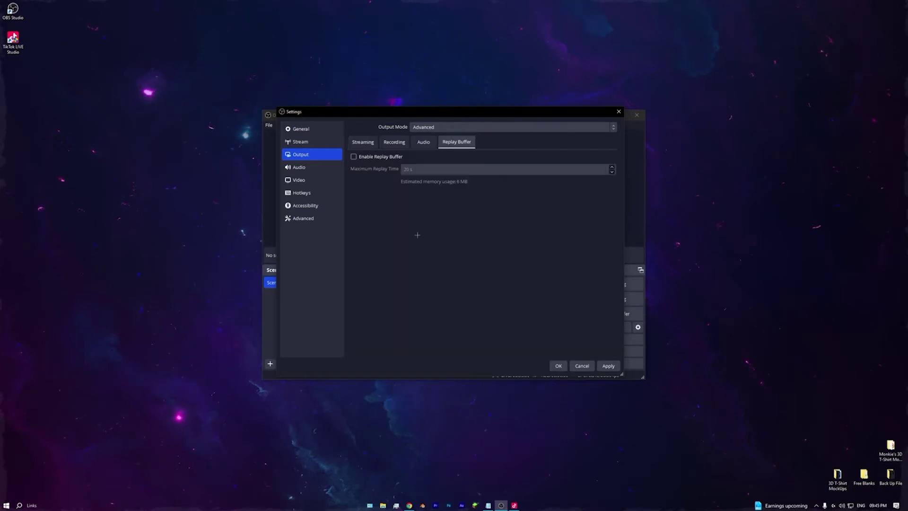
pyautogui.click(353, 157)
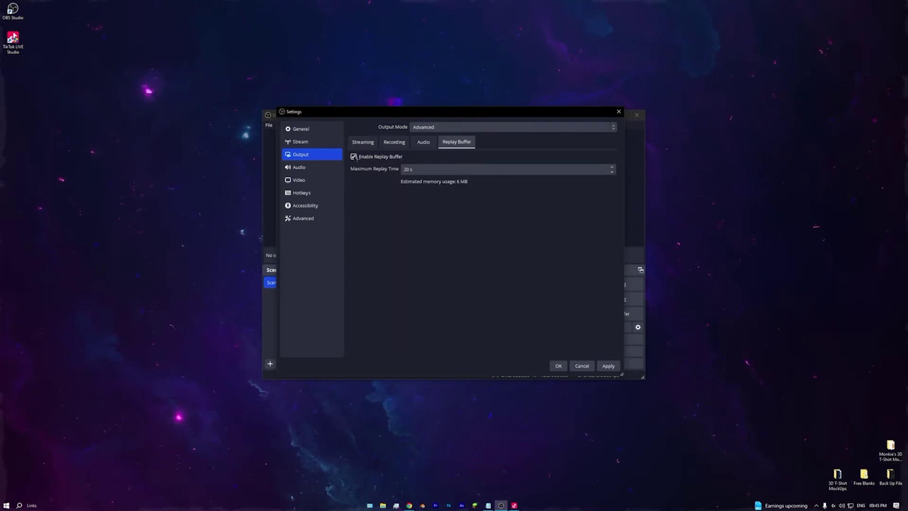
pyautogui.doubleClick(408, 169)
pyautogui.write('180')
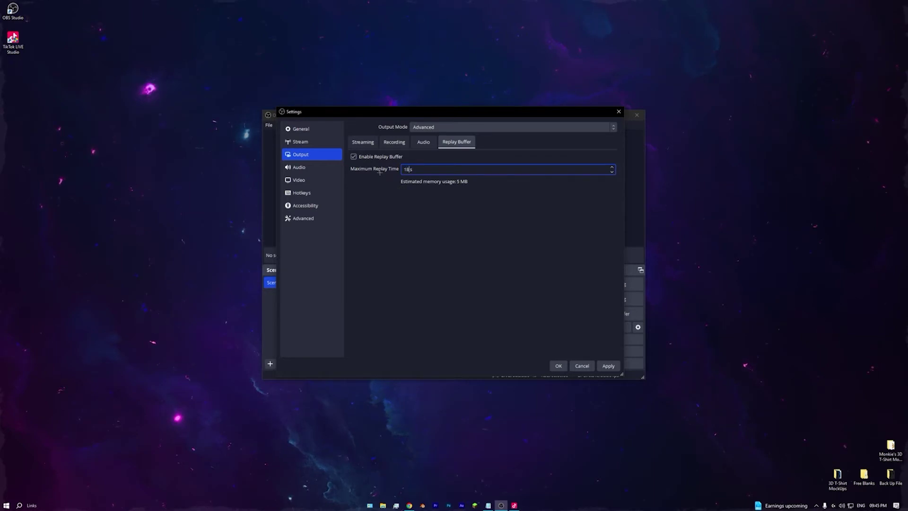
pyautogui.click(608, 366)
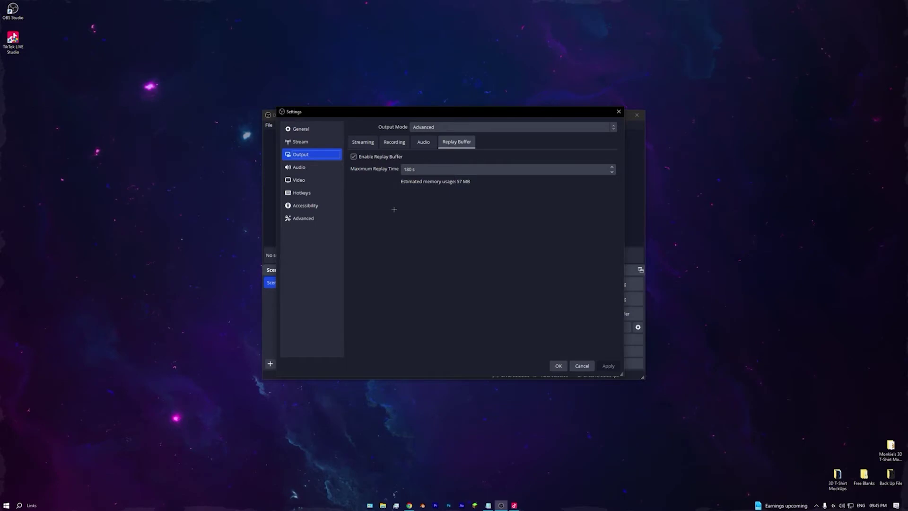
# Set the recording format to MPEG-4 (.mp4) instead of Matroska
pyautogui.click(400, 146)
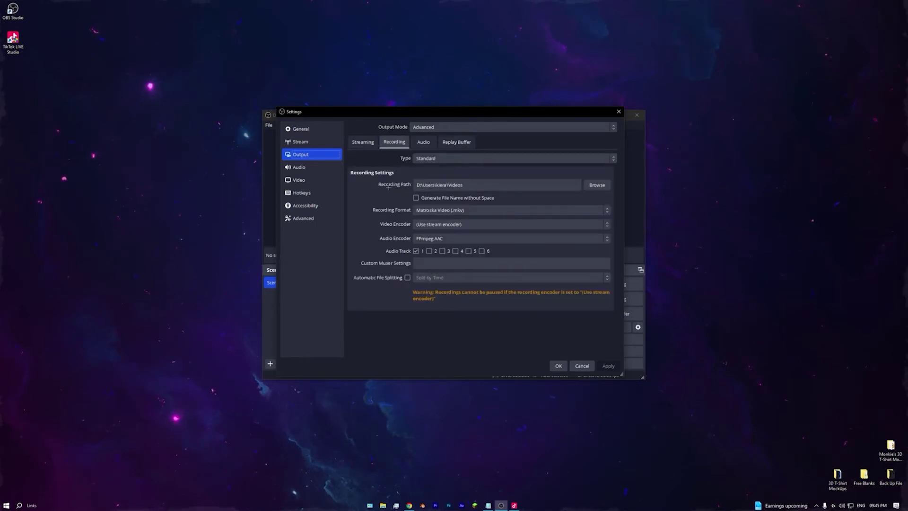
pyautogui.click(464, 210)
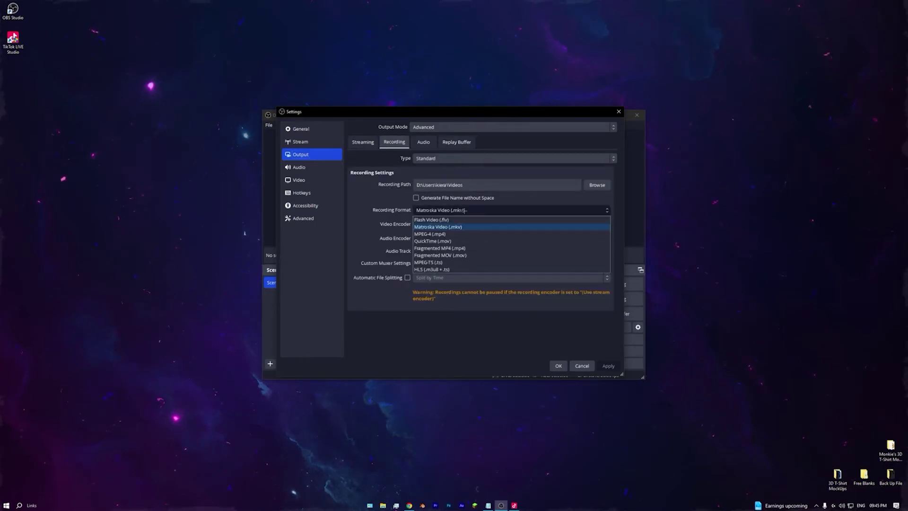
pyautogui.click(473, 233)
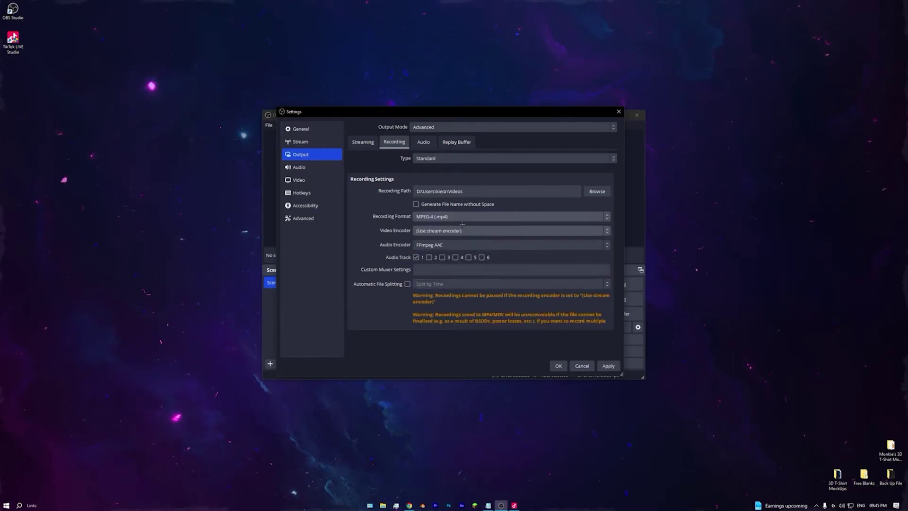
pyautogui.scroll(-6, 386, 199)
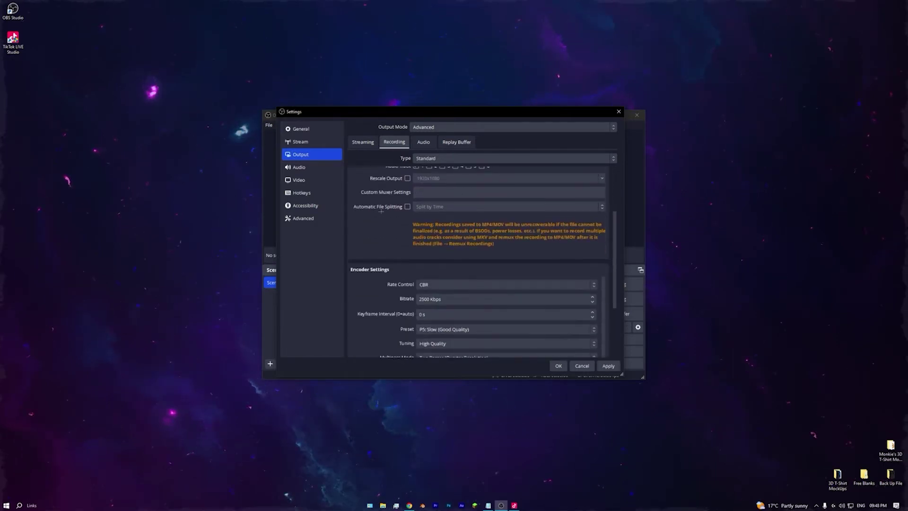
pyautogui.scroll(6, 376, 218)
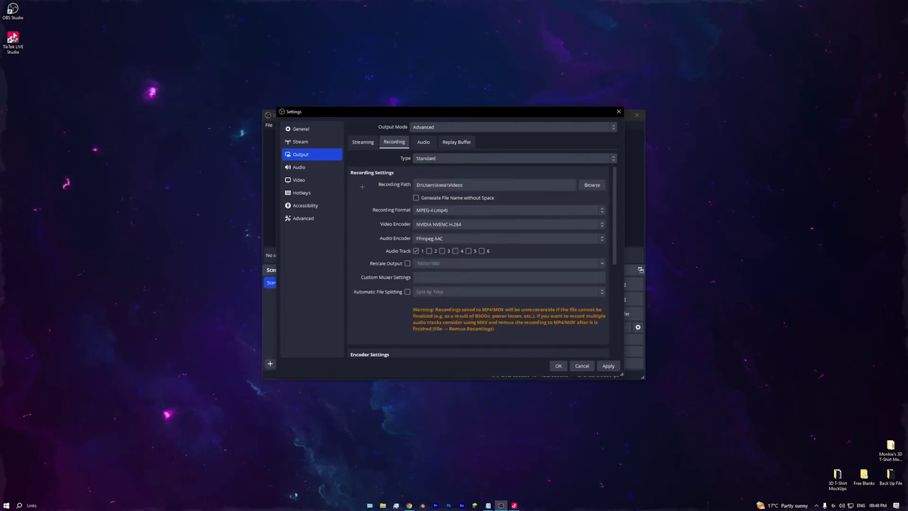
# Scroll through the Hotkeys list, then show the Video page with 1920x1080 resolutions and 60 FPS
pyautogui.click(324, 191)
pyautogui.scroll(-5, 394, 238)
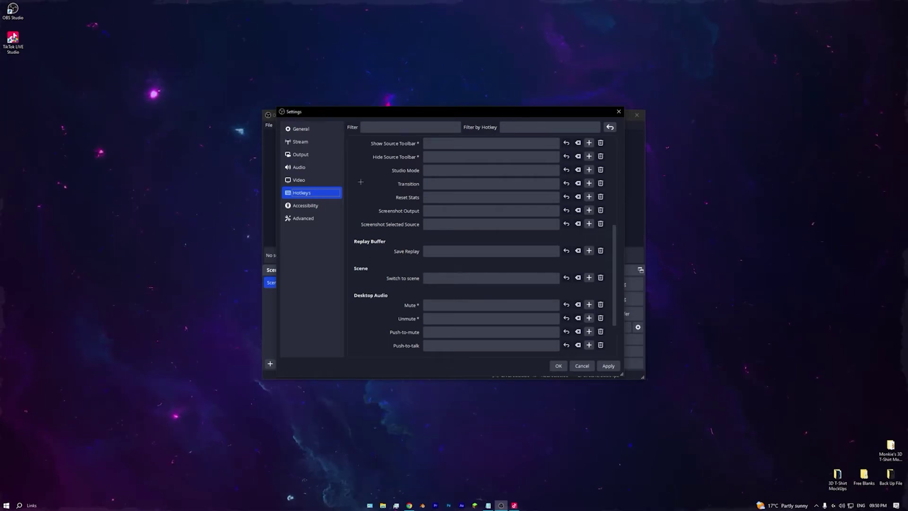
pyautogui.click(312, 179)
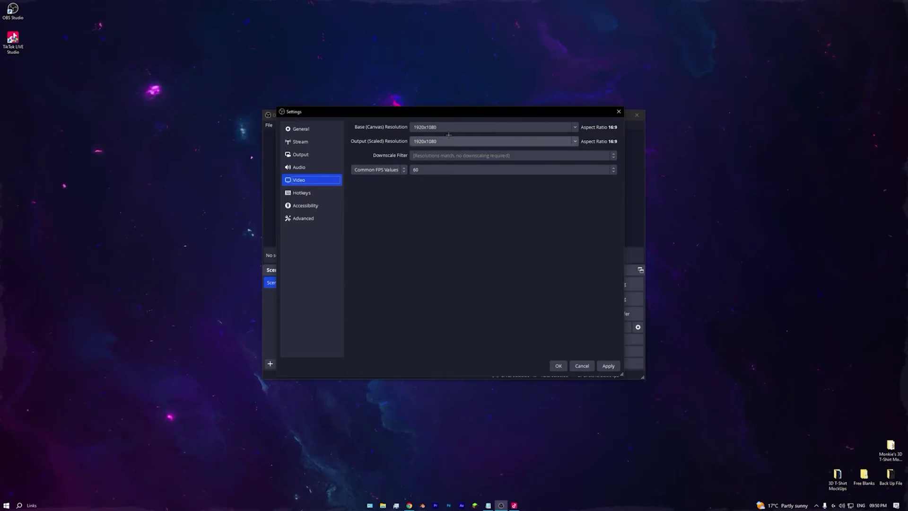
# Keep the base canvas at 1920x1080 and 60 FPS, and close Settings with OK
pyautogui.click(575, 126)
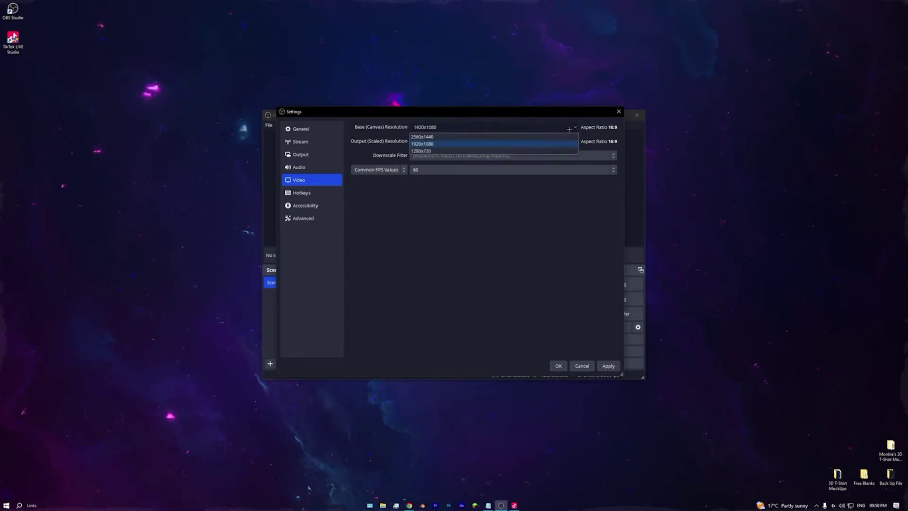
pyautogui.click(434, 129)
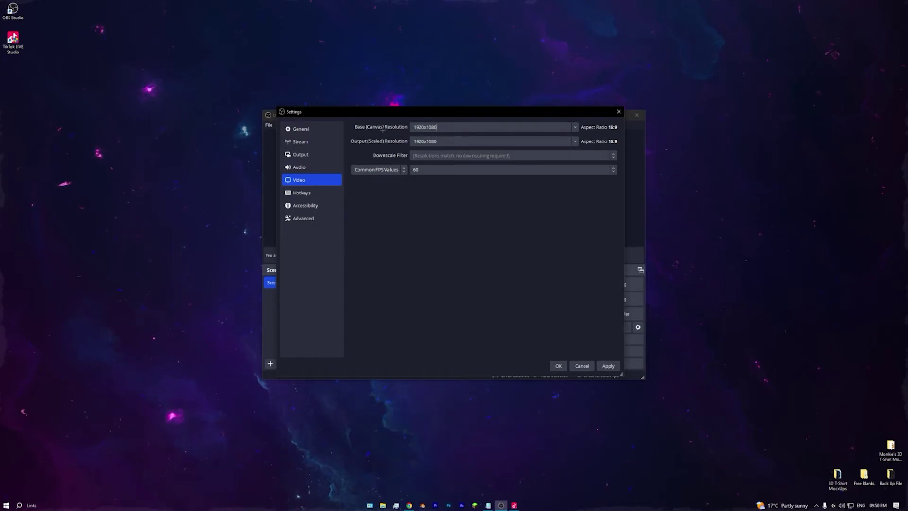
pyautogui.scroll(-2, 413, 171)
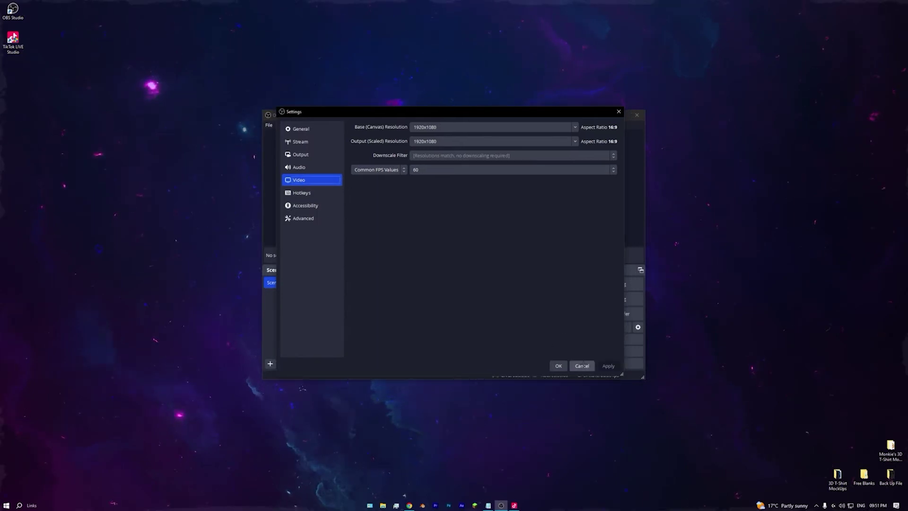
pyautogui.click(558, 365)
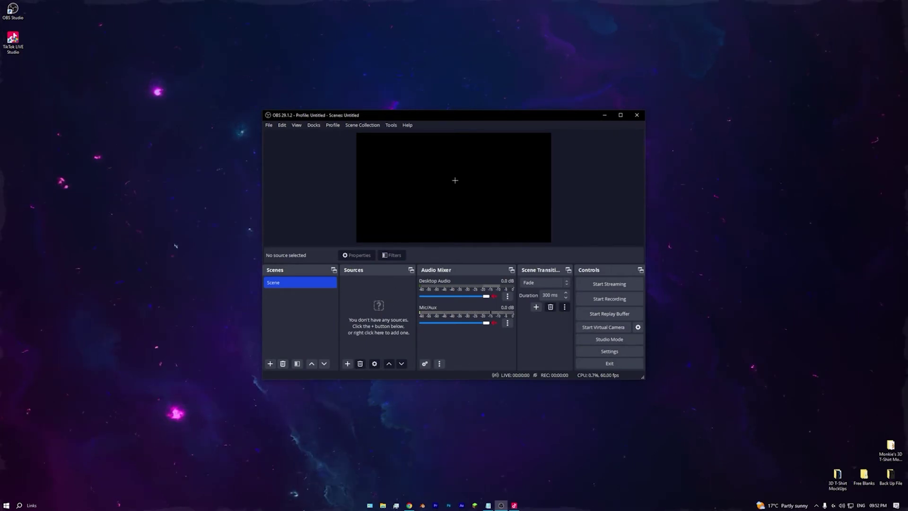
# Place OBS on the left and TikTok LIVE Studio, launched from its desktop icon, on the right
pyautogui.moveTo(457, 116); pyautogui.dragTo(233, 123)
pyautogui.click(514, 505)
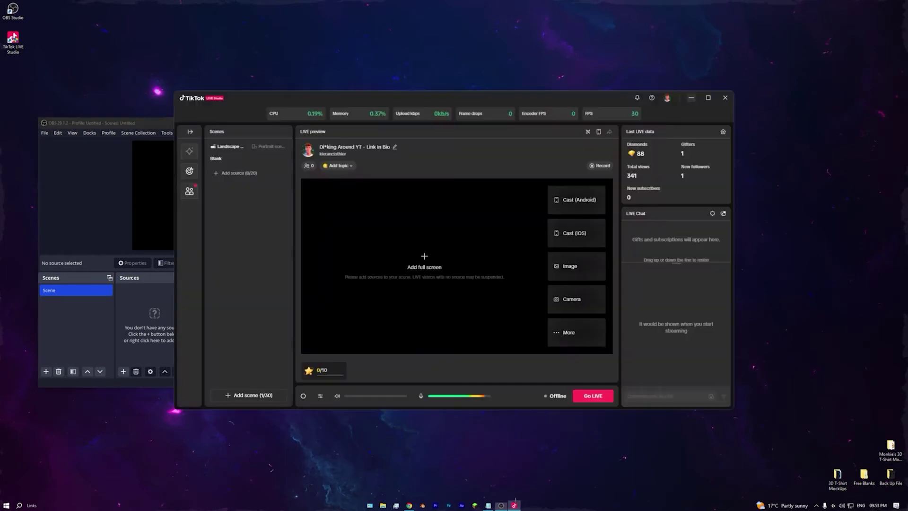
pyautogui.moveTo(184, 79); pyautogui.dragTo(438, 123)
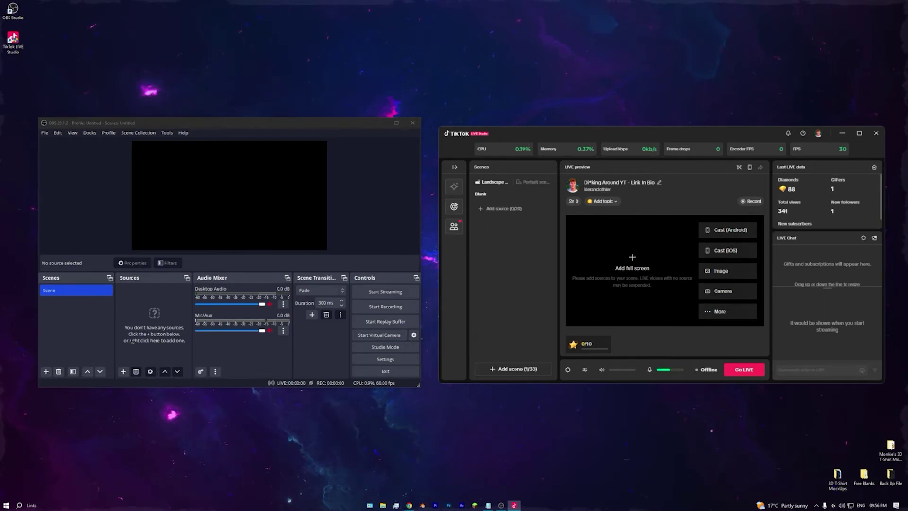
# Rename the existing OBS scene to 'Game Play'
pyautogui.click(280, 356)
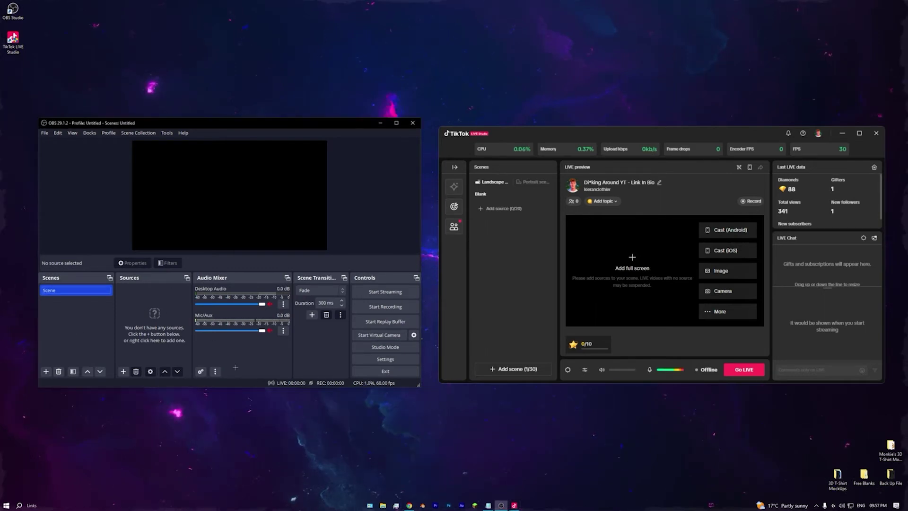
pyautogui.rightClick(69, 290)
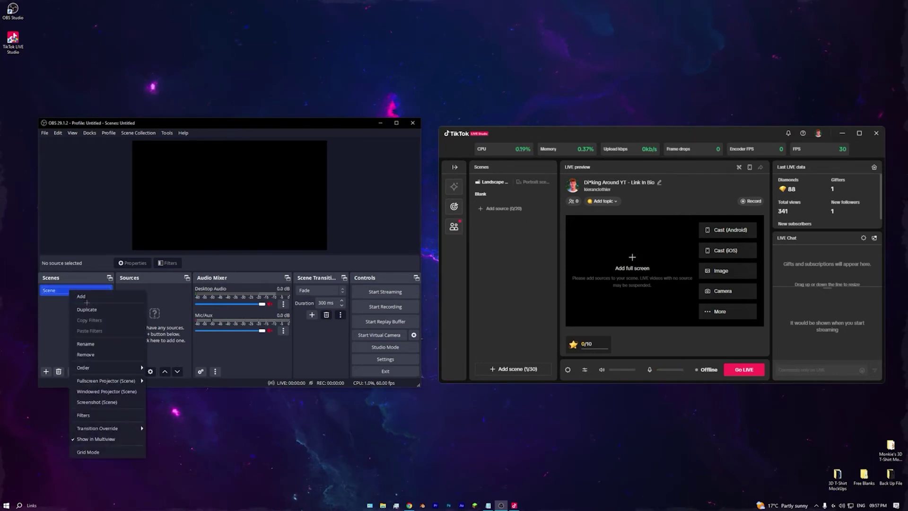
pyautogui.click(95, 340)
pyautogui.write('G')
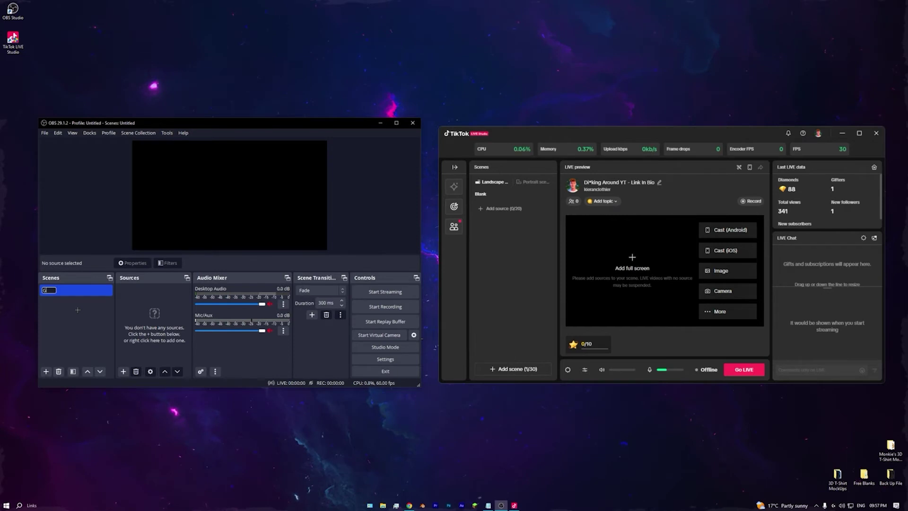
pyautogui.write('ame Play')
pyautogui.press('Return')
# Add a second scene named BRB, view it, then return to Game Play
pyautogui.click(45, 371)
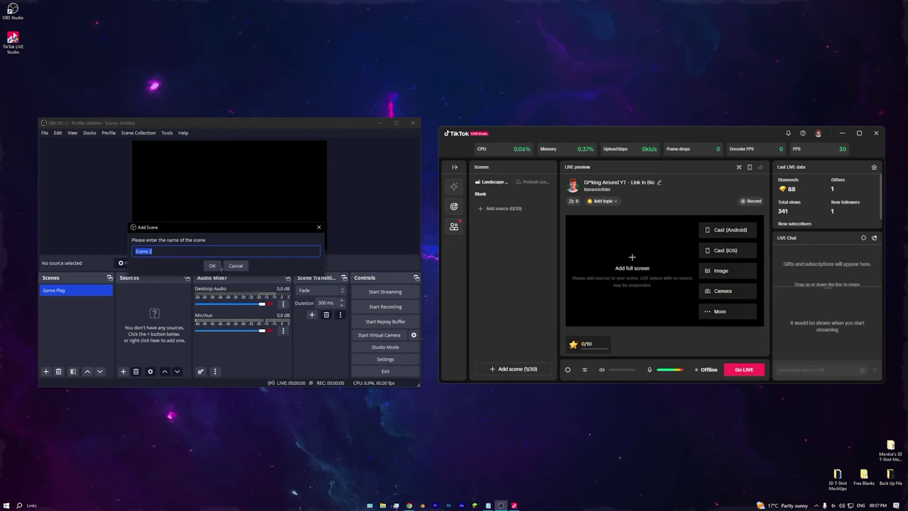
pyautogui.write('BRB')
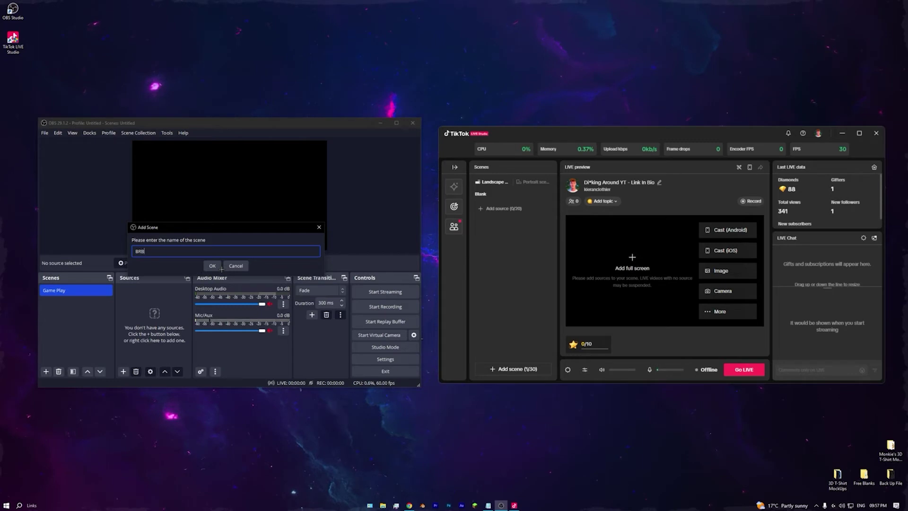
pyautogui.click(213, 266)
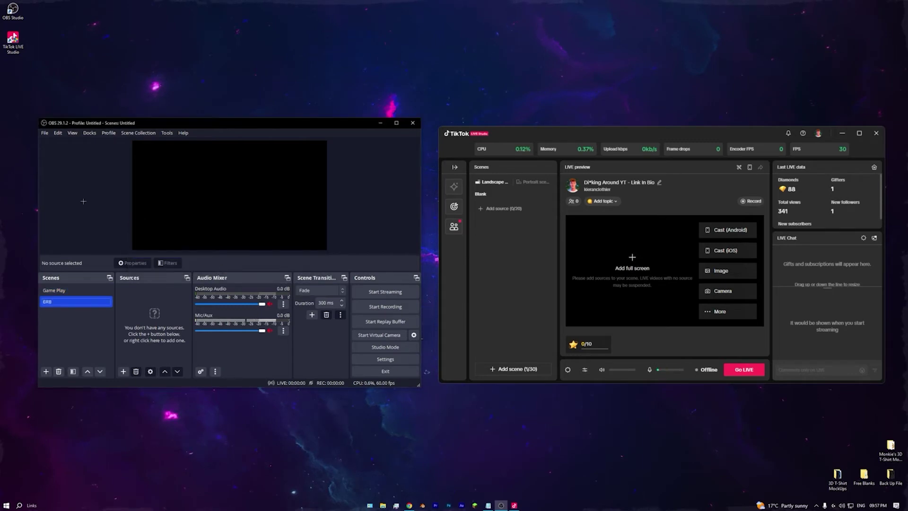
pyautogui.click(50, 301)
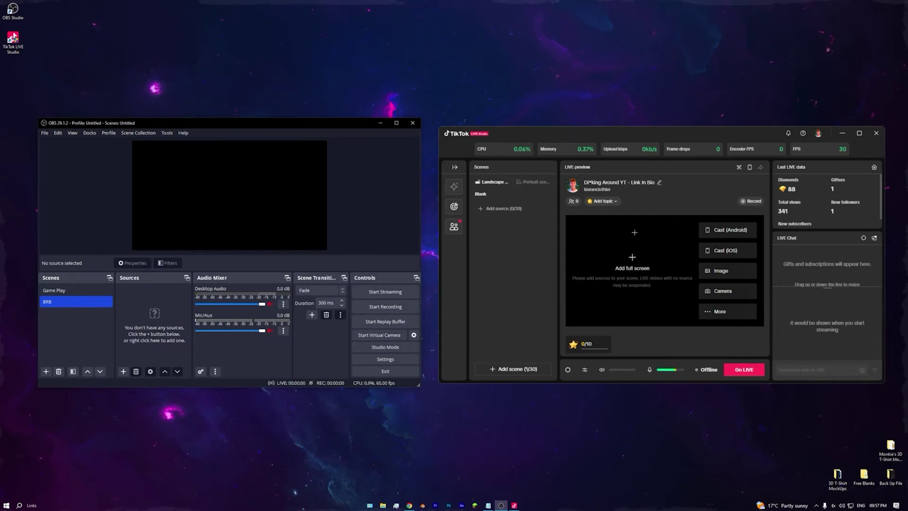
pyautogui.click(71, 290)
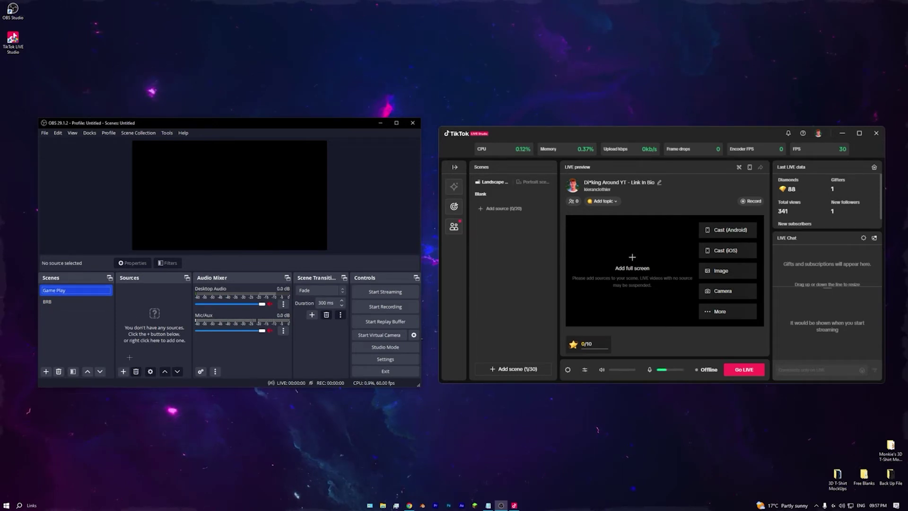
pyautogui.click(123, 372)
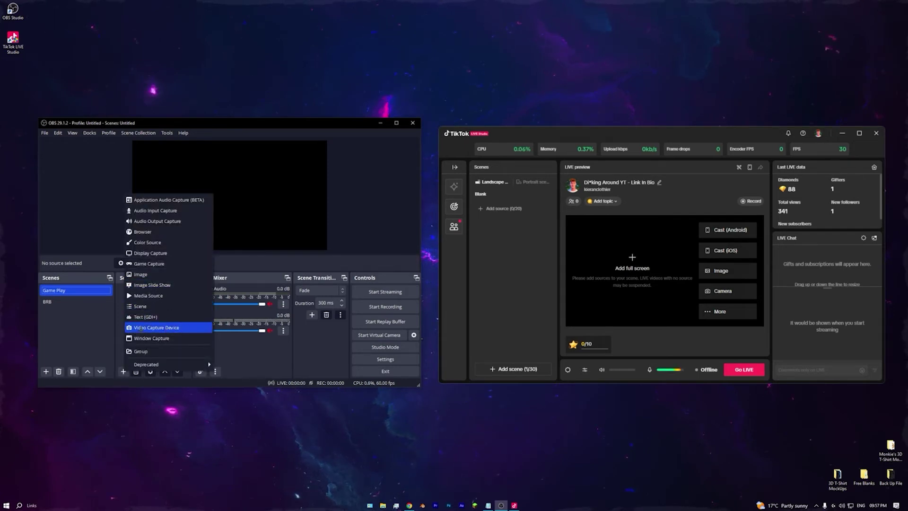
# Add a Video Capture Device source named Game using Elgato Virtual Camera, stretched to fill the canvas
pyautogui.click(172, 327)
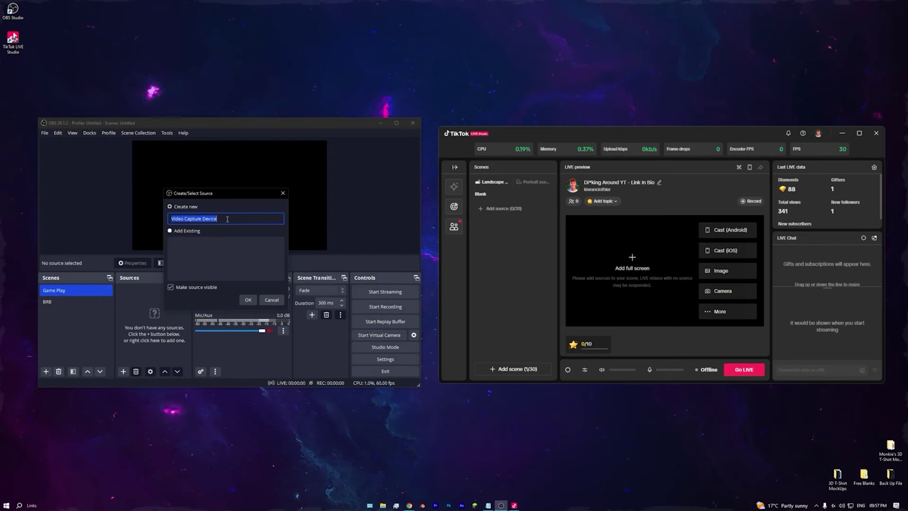
pyautogui.write('Gaame')
pyautogui.press('Return')
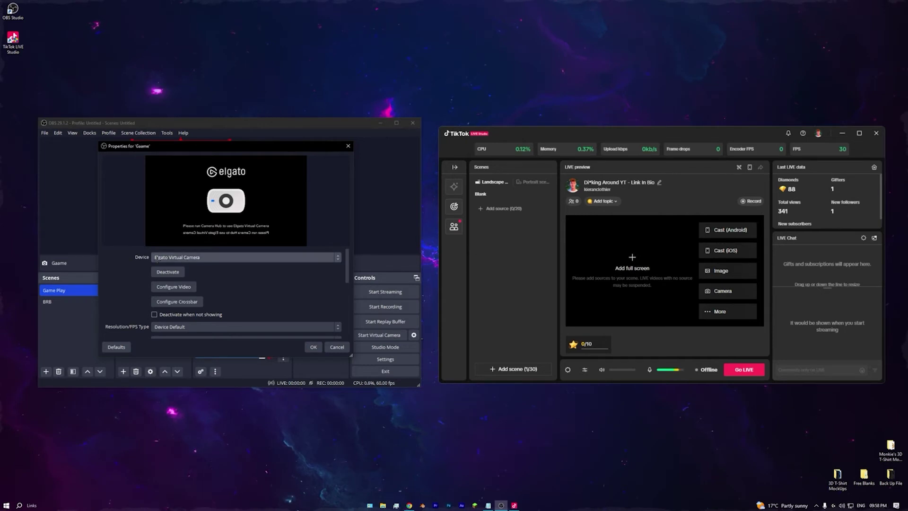
pyautogui.click(207, 259)
pyautogui.click(205, 267)
pyautogui.scroll(-2, 161, 299)
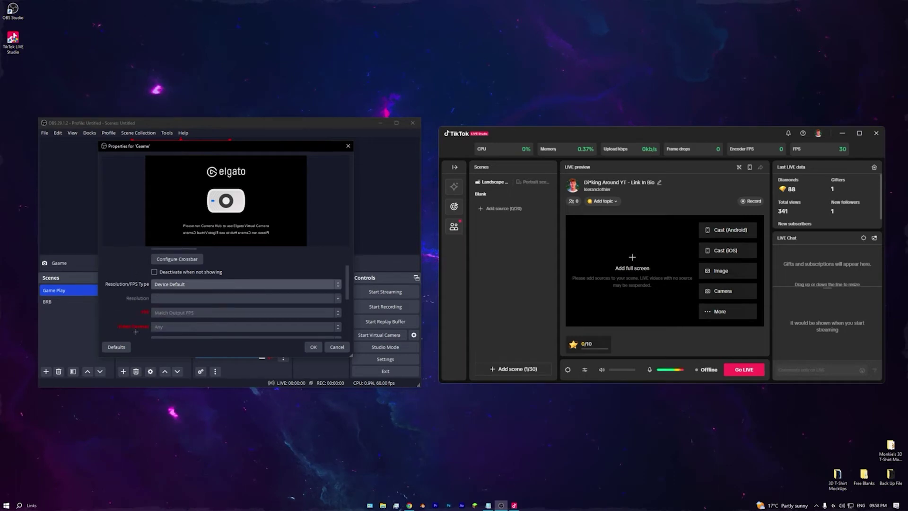
pyautogui.scroll(-2, 135, 332)
pyautogui.click(313, 346)
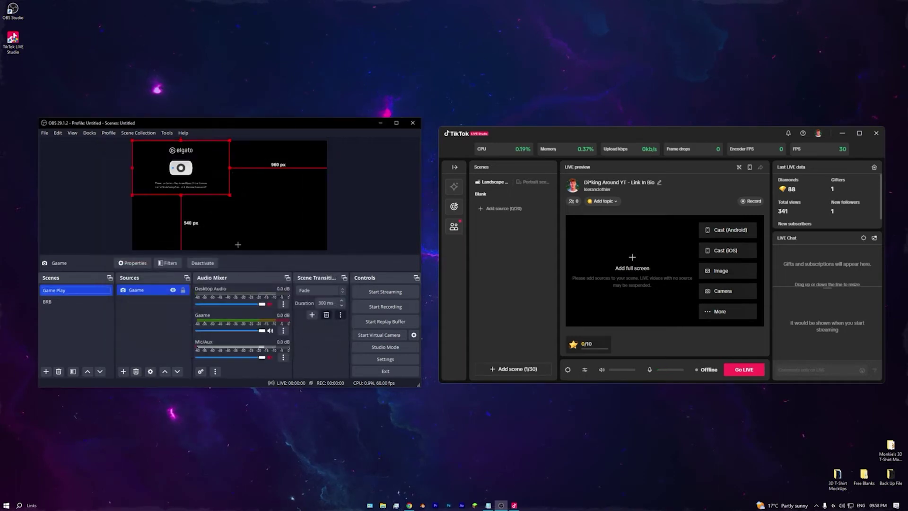
pyautogui.moveTo(230, 194); pyautogui.dragTo(326, 243)
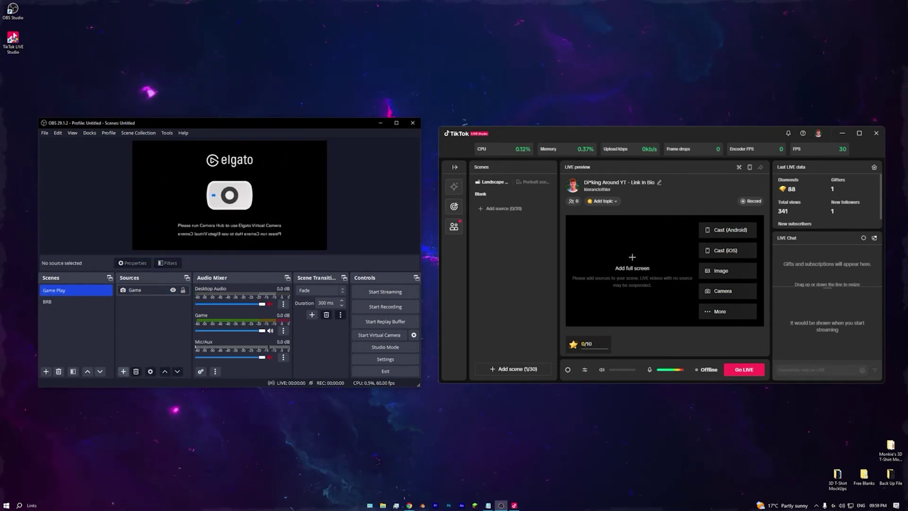
pyautogui.click(123, 371)
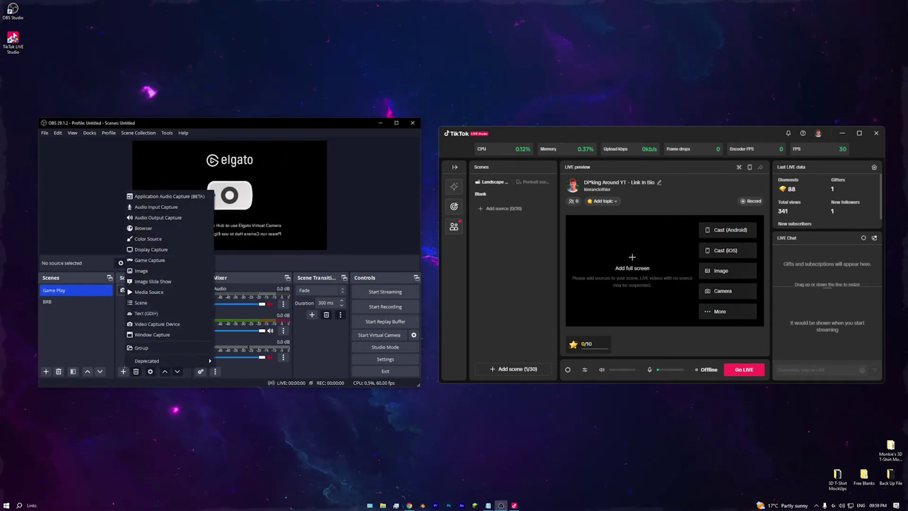
# Add a Video Capture Device source 'Web' using OBS Virtual Camera, shrunk into the top-left corner
pyautogui.click(193, 323)
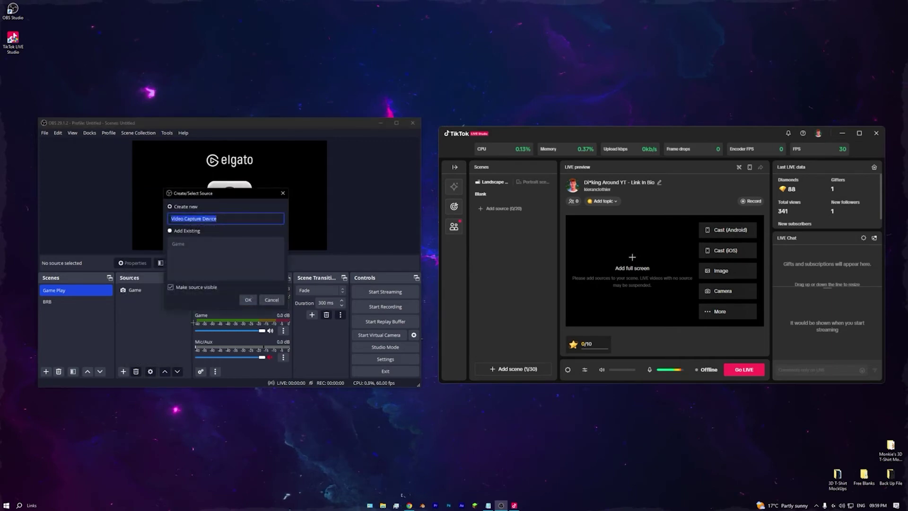
pyautogui.write('Web')
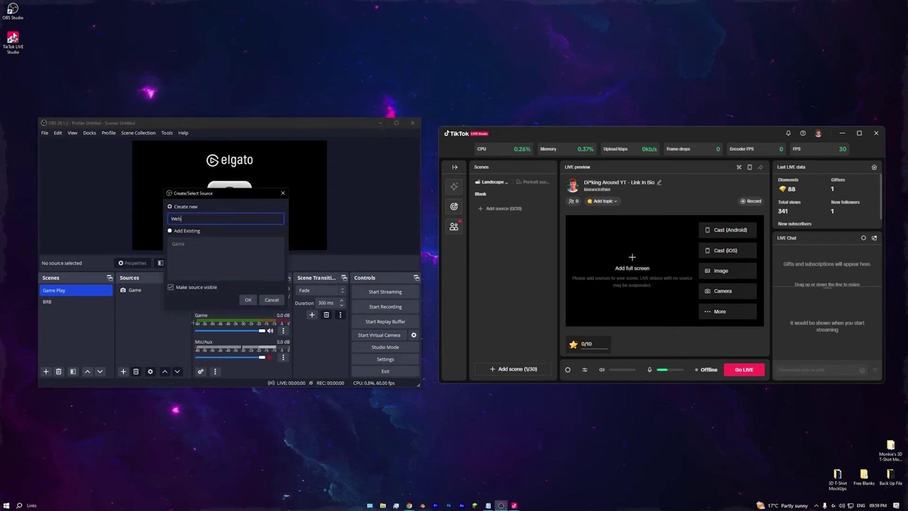
pyautogui.click(249, 300)
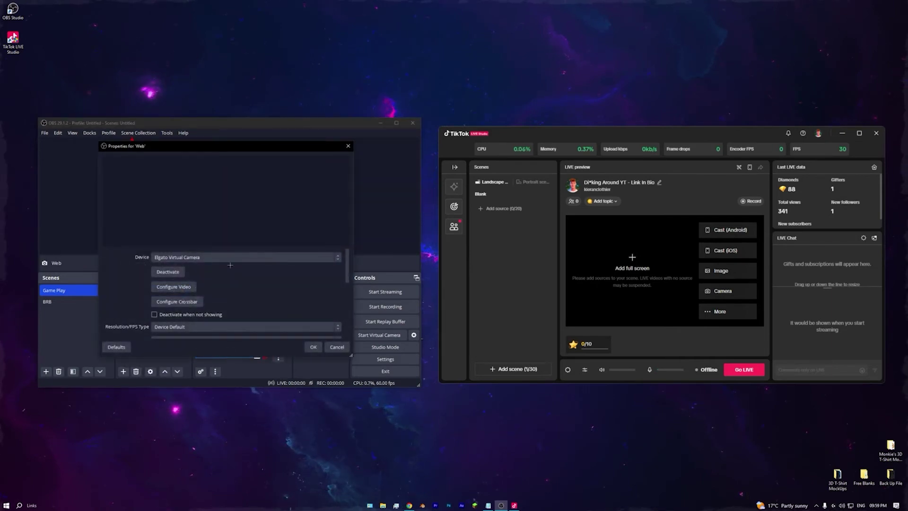
pyautogui.click(196, 257)
pyautogui.click(191, 274)
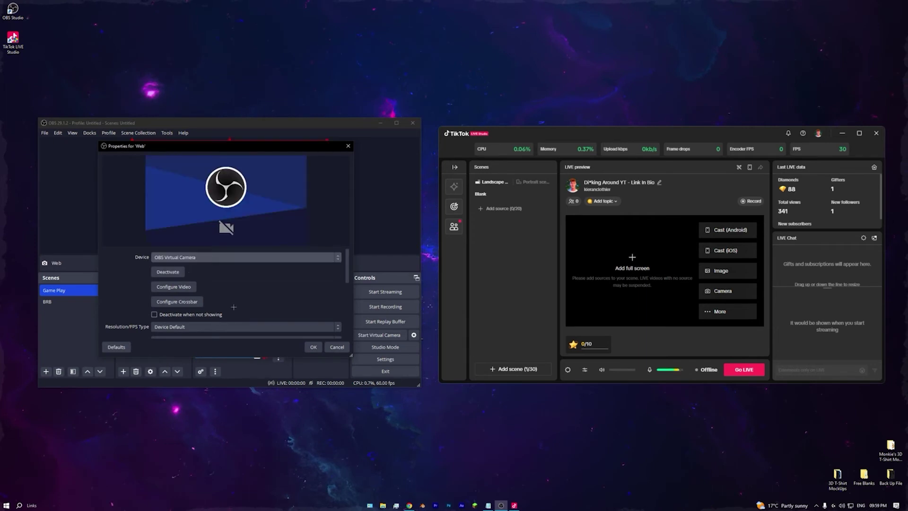
pyautogui.click(313, 346)
pyautogui.moveTo(328, 249); pyautogui.dragTo(163, 183)
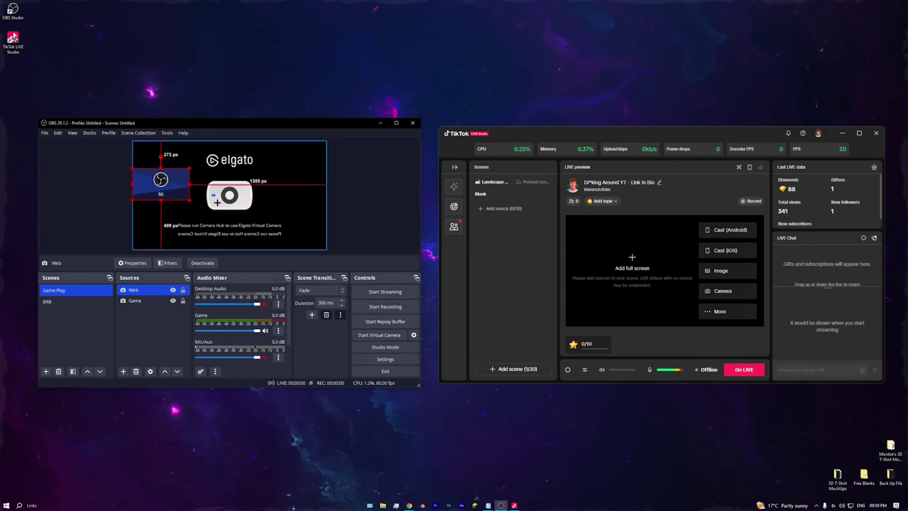
pyautogui.click(370, 254)
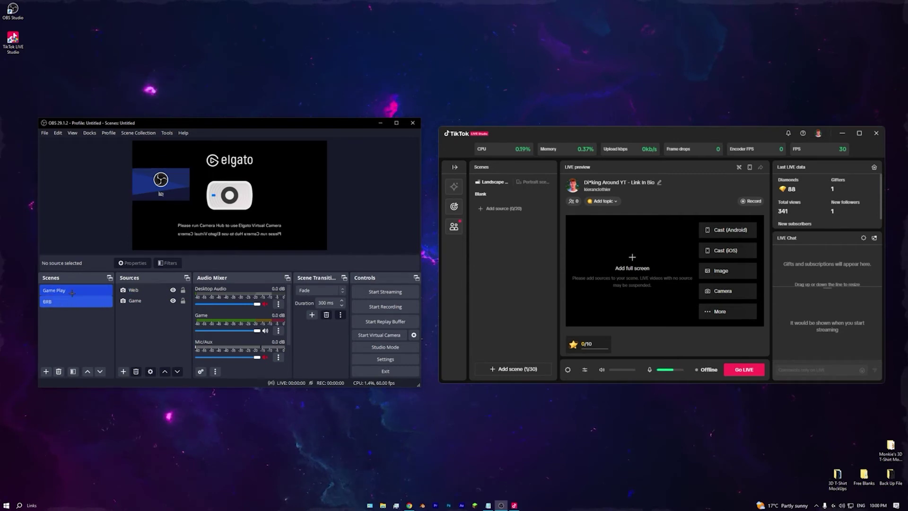
pyautogui.click(142, 300)
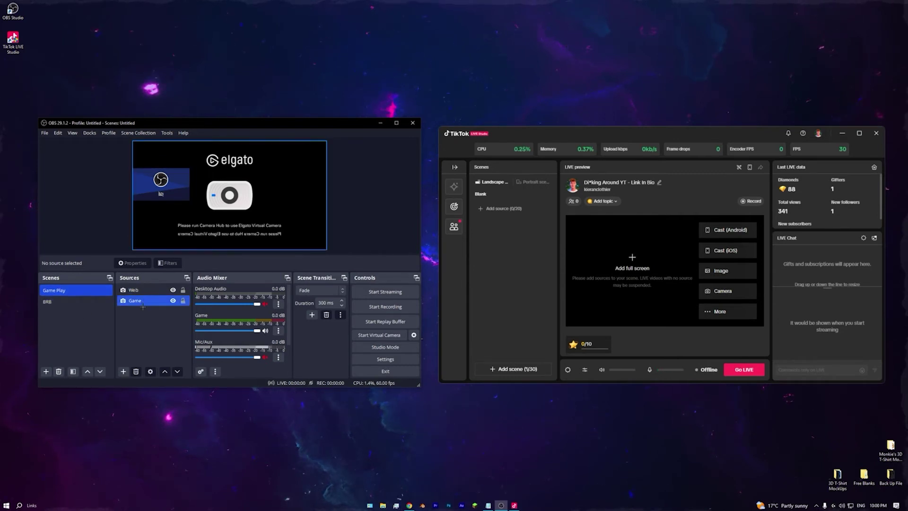
# Start the OBS virtual camera, then start and stop the replay buffer
pyautogui.click(148, 319)
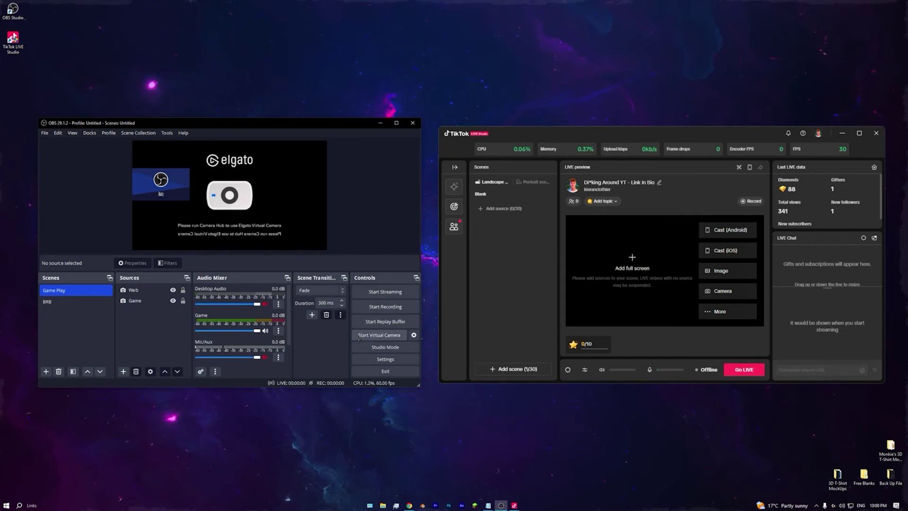
pyautogui.click(394, 335)
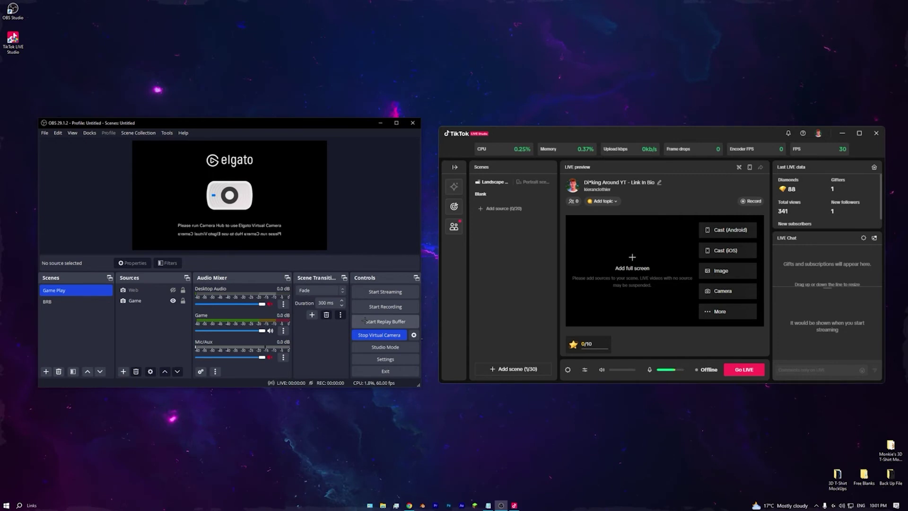
pyautogui.click(369, 321)
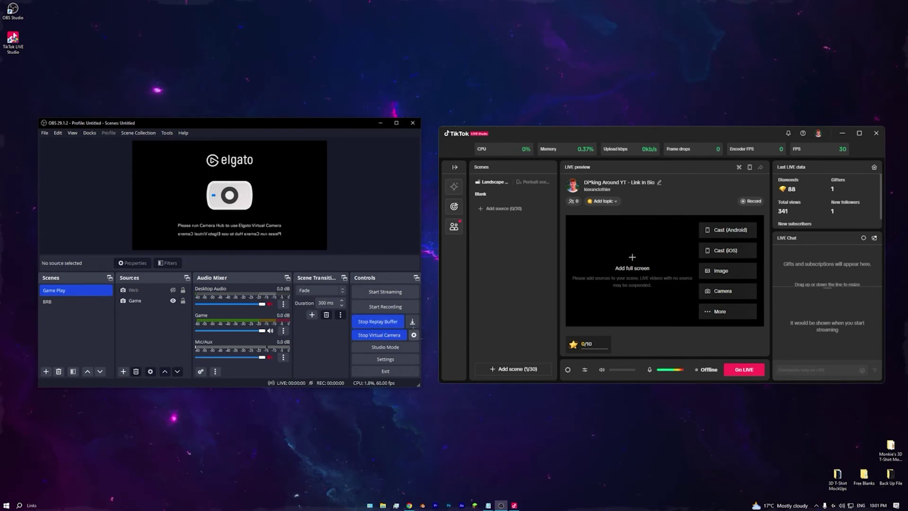
pyautogui.click(362, 326)
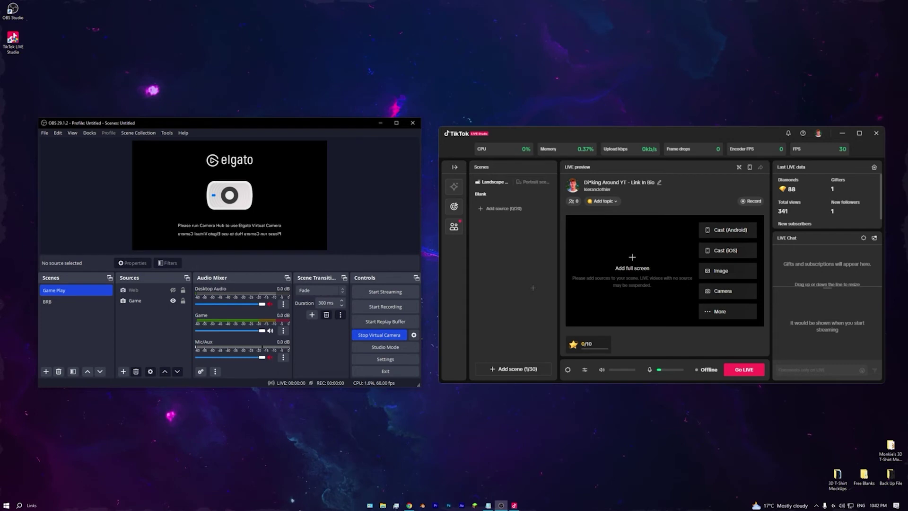
# Browse TikTok's scene templates, viewing Blank, and dismiss them without adding a scene
pyautogui.click(491, 182)
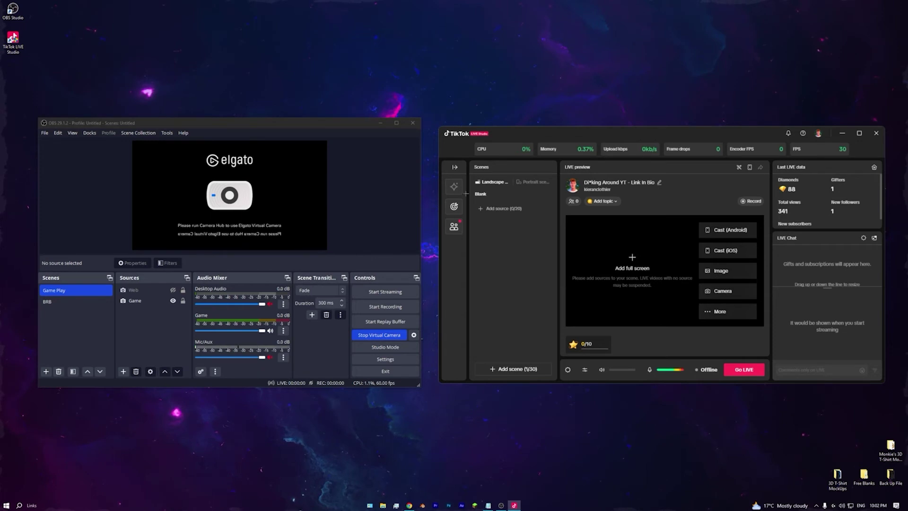
pyautogui.click(508, 372)
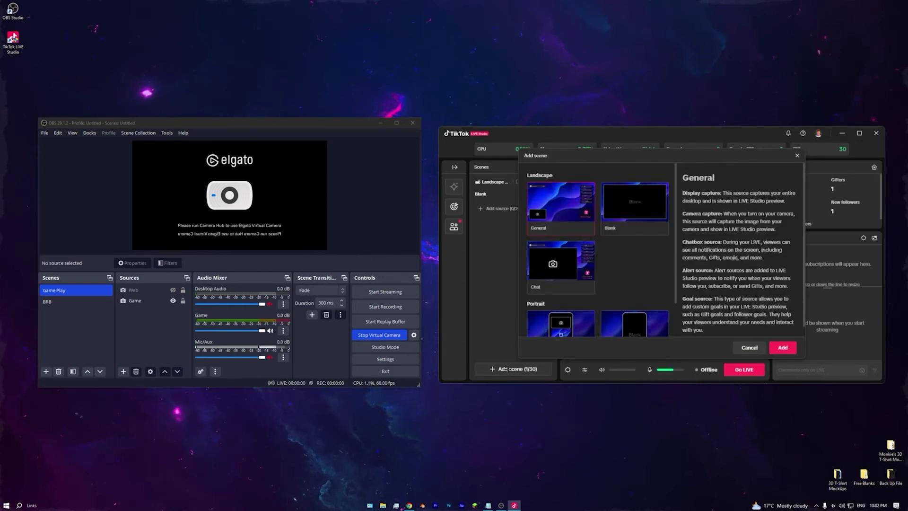
pyautogui.click(634, 202)
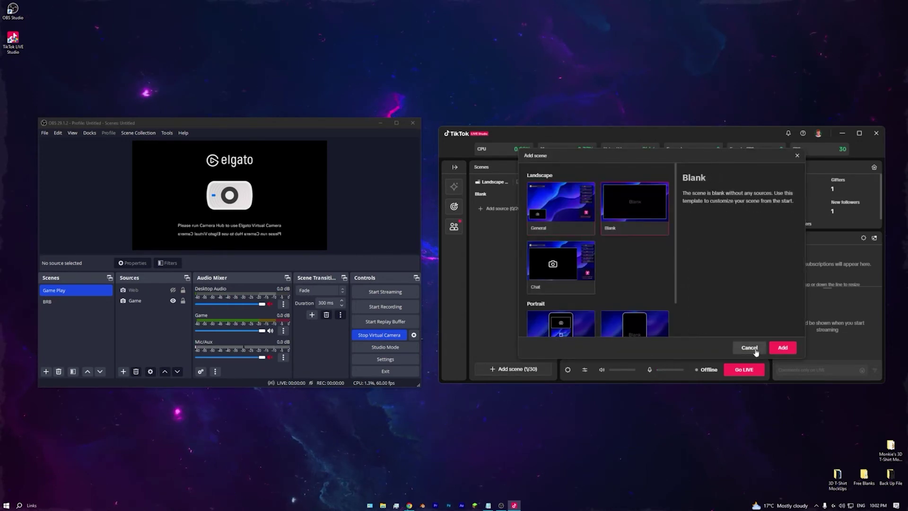
pyautogui.click(749, 347)
# Add a Camera source using OBS Virtual Camera at 1920x1080, 60 FPS
pyautogui.click(502, 208)
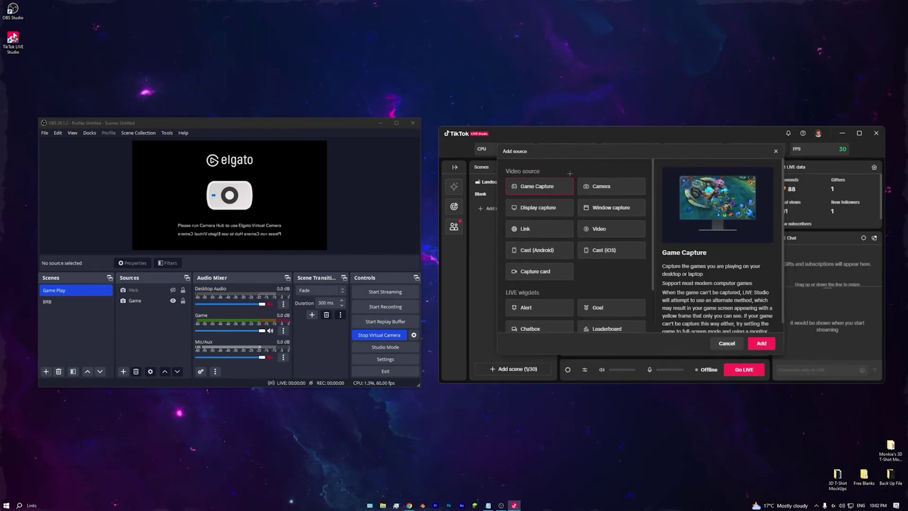
pyautogui.scroll(-3, 579, 265)
pyautogui.scroll(3, 580, 283)
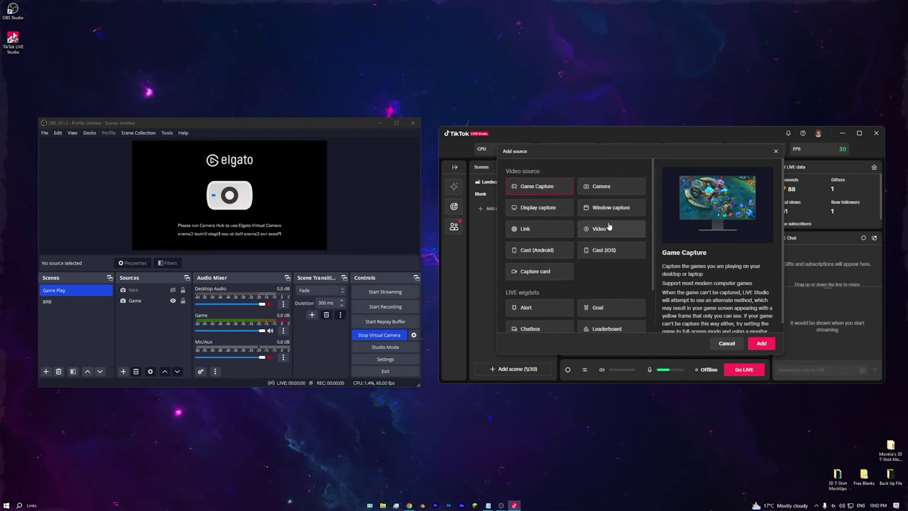
pyautogui.click(603, 190)
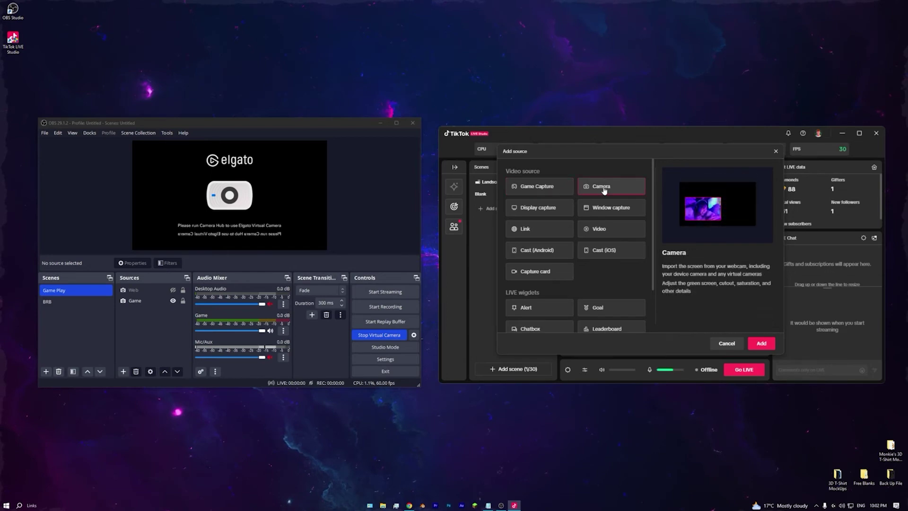
pyautogui.click(762, 344)
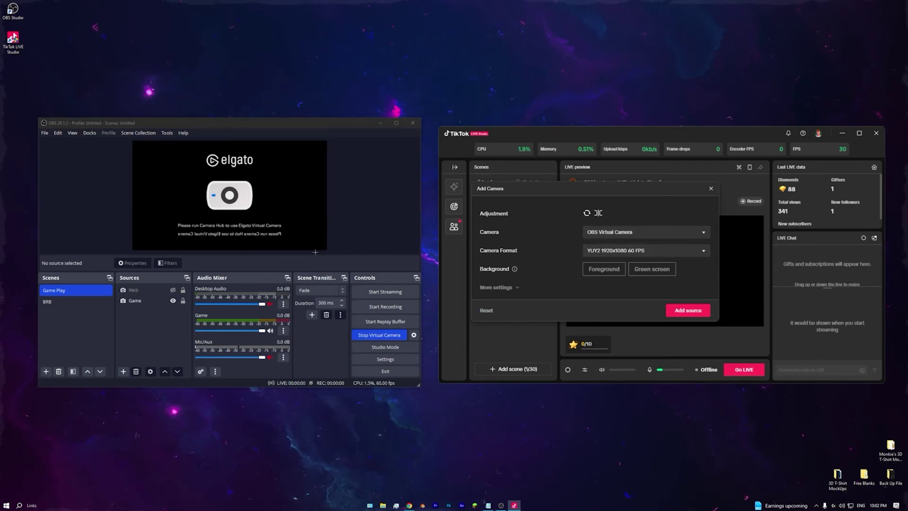
pyautogui.moveTo(514, 191); pyautogui.dragTo(523, 212)
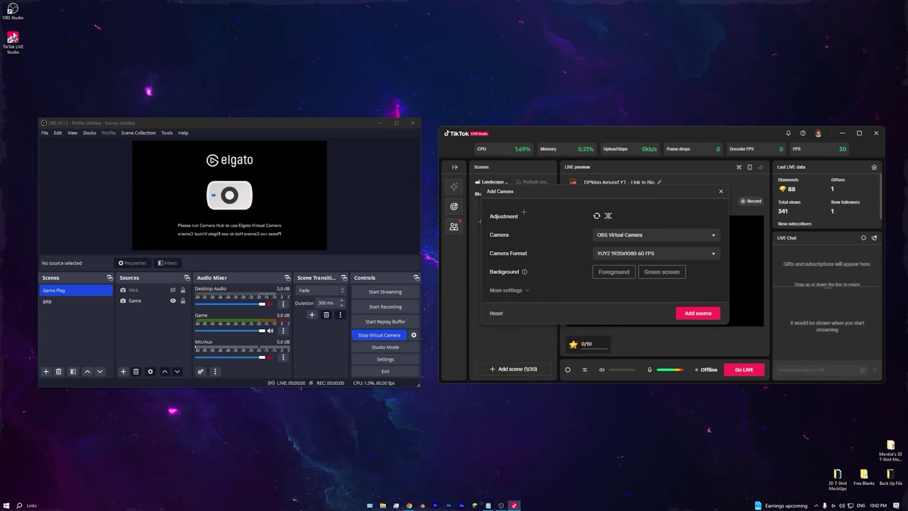
pyautogui.click(699, 314)
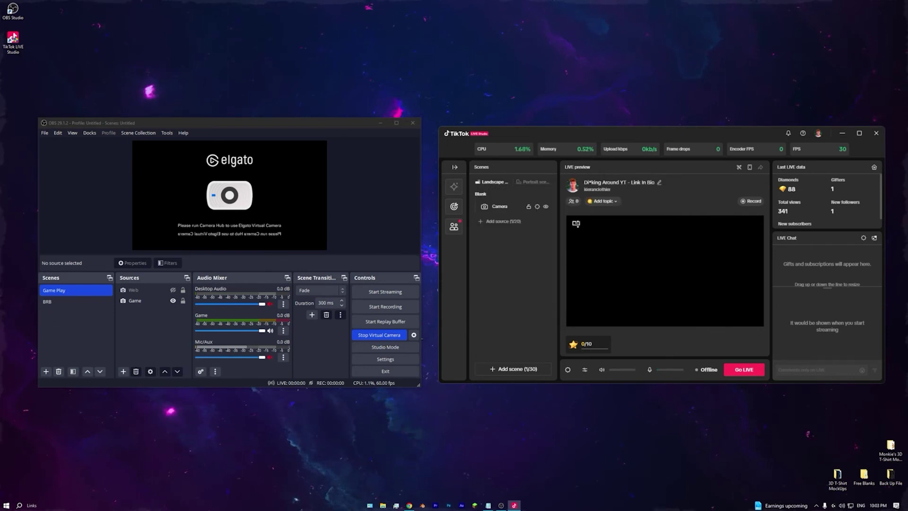
# Apply Stretch to screen to the Camera source in the TikTok preview
pyautogui.click(580, 228)
pyautogui.rightClick(599, 239)
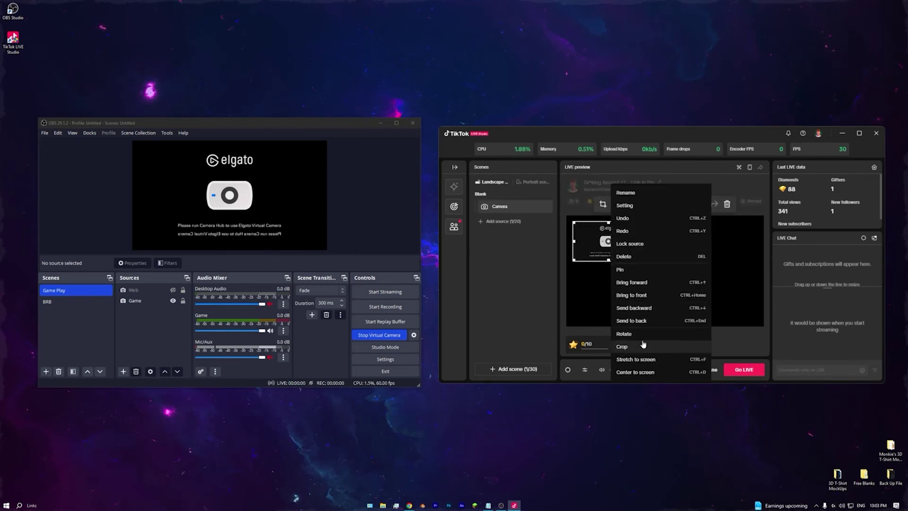
pyautogui.click(600, 239)
pyautogui.moveTo(599, 239); pyautogui.dragTo(594, 234)
pyautogui.rightClick(594, 233)
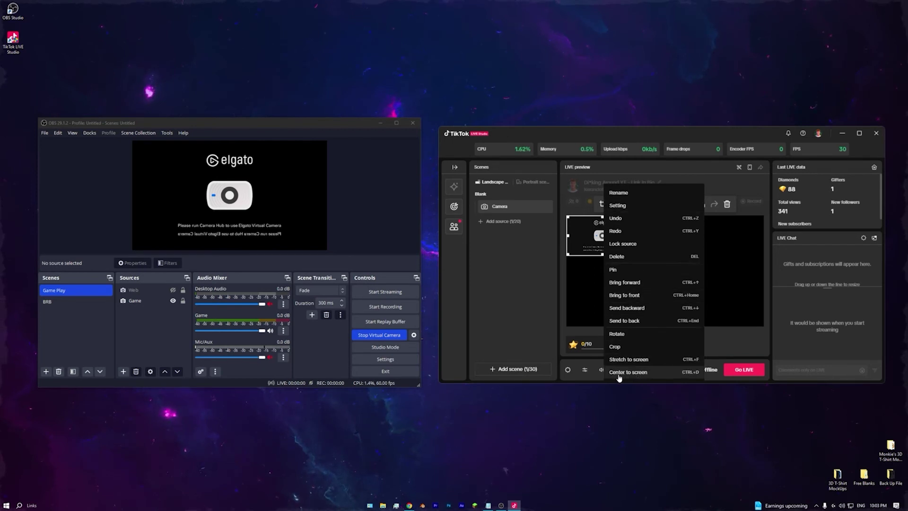
pyautogui.click(643, 363)
# Nudge the Game source slightly in OBS and switch OBS to the BRB scene
pyautogui.click(685, 341)
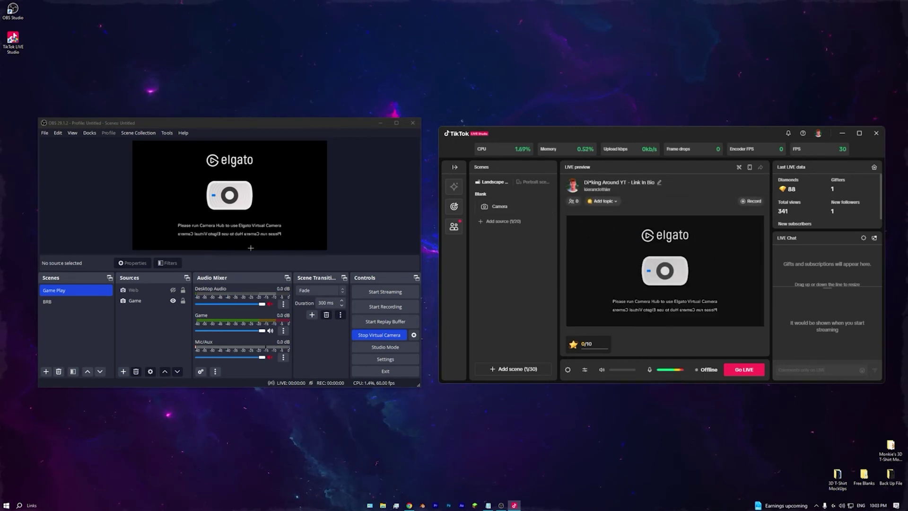
pyautogui.moveTo(260, 185)
pyautogui.mouseDown()
pyautogui.moveTo(215, 207)
pyautogui.moveTo(241, 204)
pyautogui.moveTo(241, 154)
pyautogui.moveTo(277, 191)
pyautogui.moveTo(262, 184)
pyautogui.mouseUp()
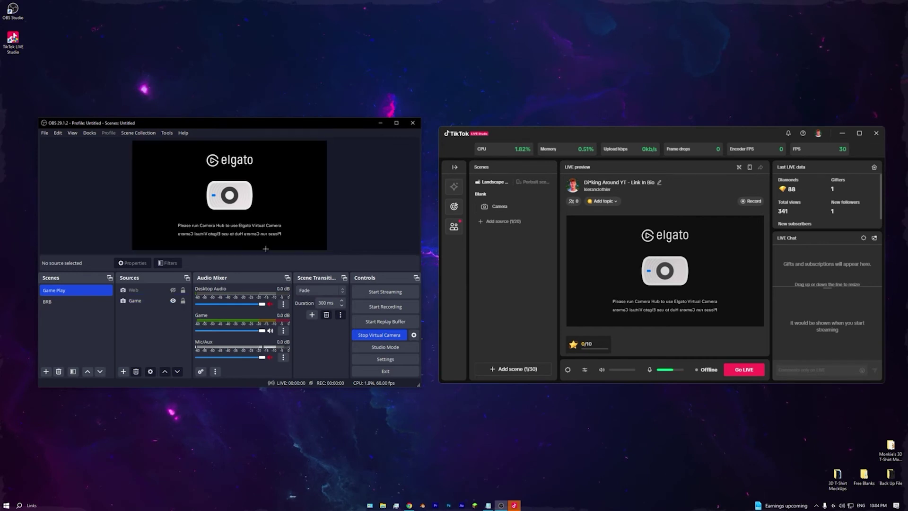
pyautogui.click(76, 301)
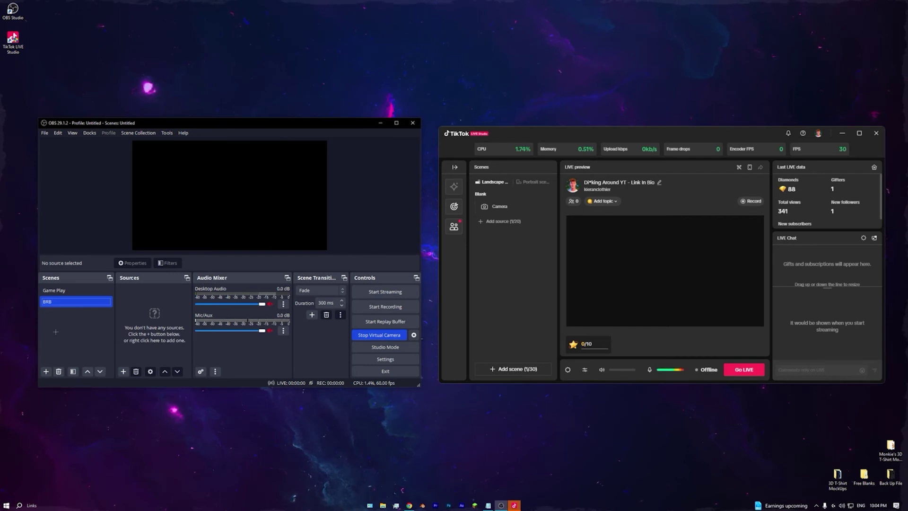
# Return OBS to Game Play, minimize it, and centre and enlarge the TikTok window
pyautogui.click(72, 290)
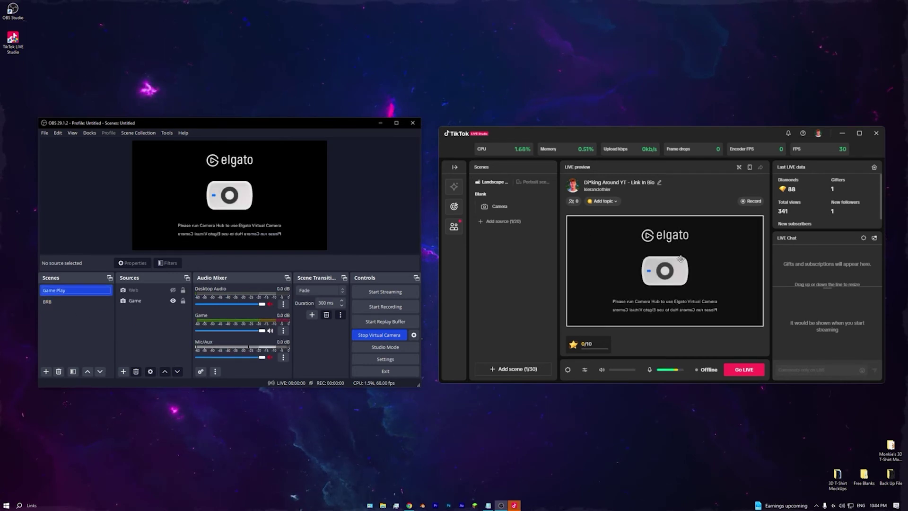
pyautogui.click(667, 352)
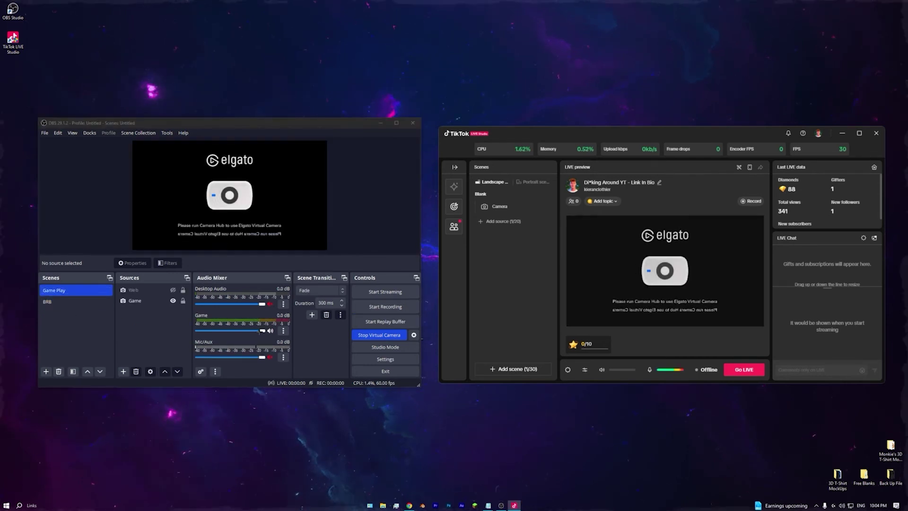
pyautogui.click(380, 122)
pyautogui.moveTo(568, 133); pyautogui.dragTo(340, 114)
pyautogui.moveTo(656, 363); pyautogui.dragTo(710, 416)
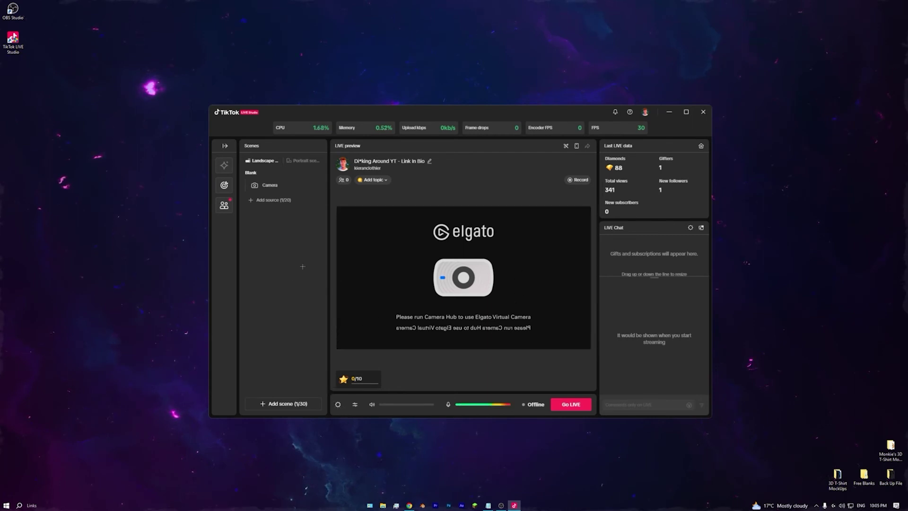
pyautogui.click(337, 404)
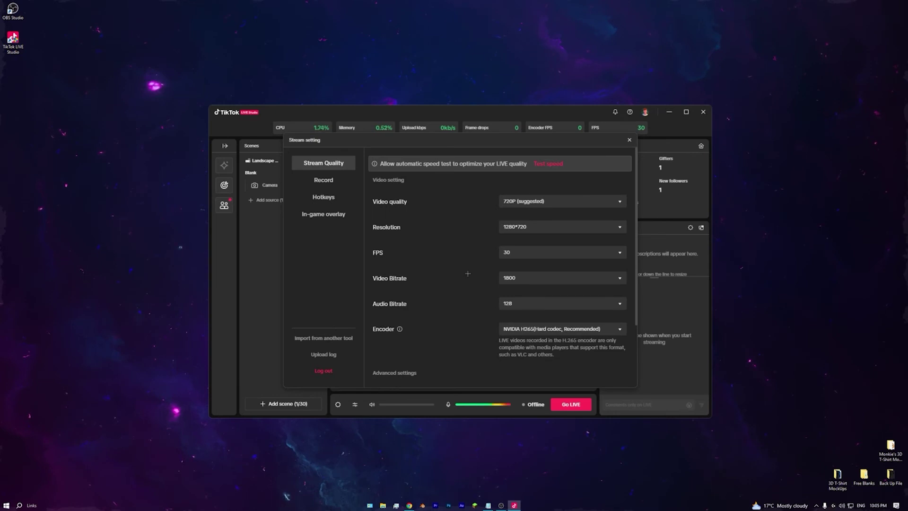
pyautogui.scroll(-4, 442, 246)
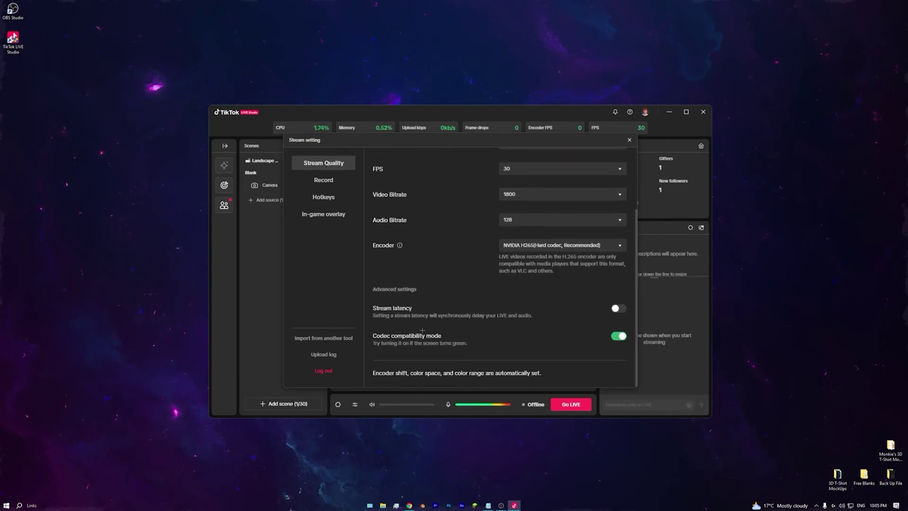
pyautogui.scroll(4, 425, 322)
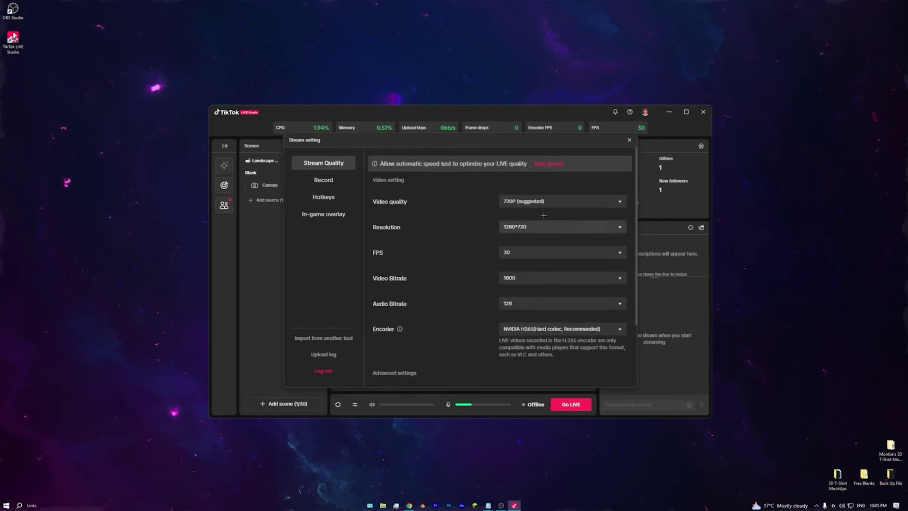
pyautogui.press('Escape')
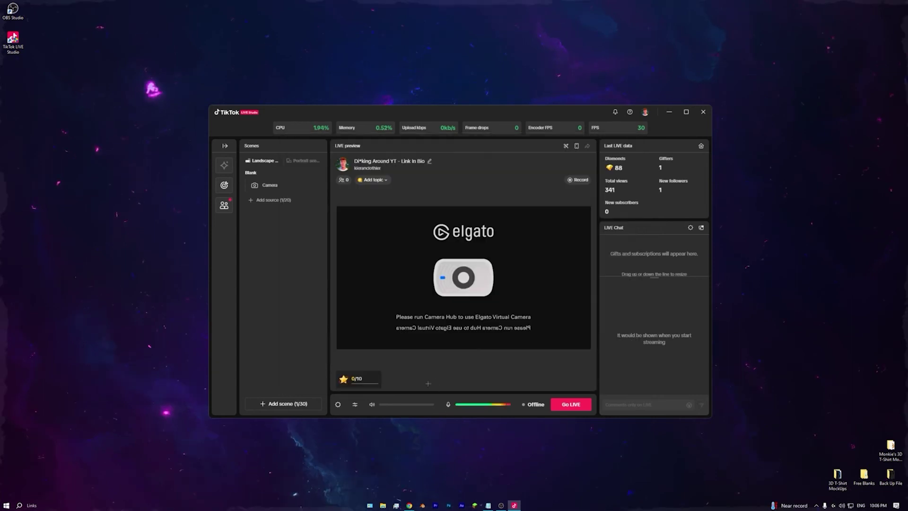
pyautogui.click(355, 404)
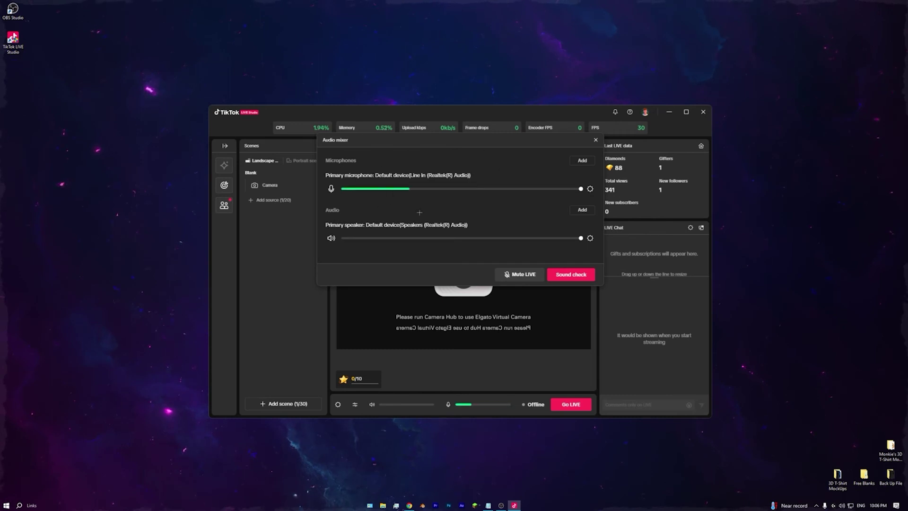
# Mute the primary microphone in the TikTok audio mixer
pyautogui.click(331, 188)
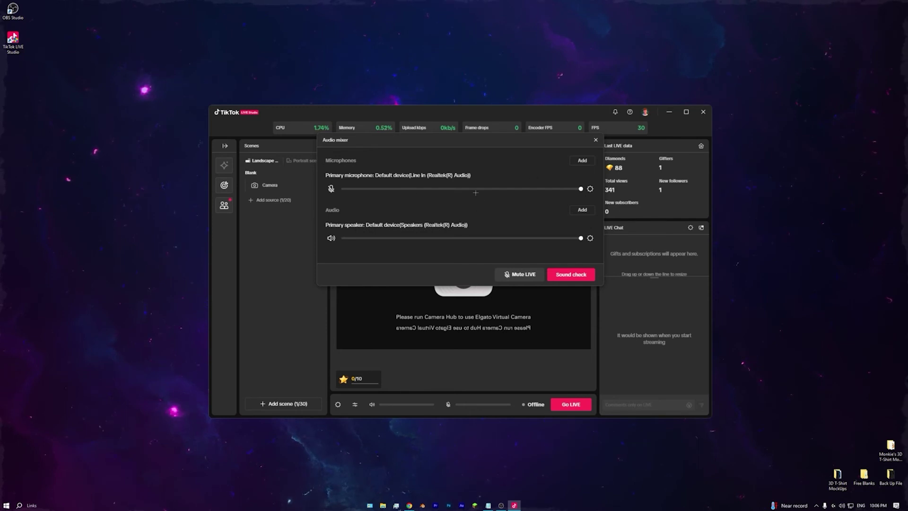
pyautogui.moveTo(390, 175); pyautogui.dragTo(420, 175)
pyautogui.click(455, 182)
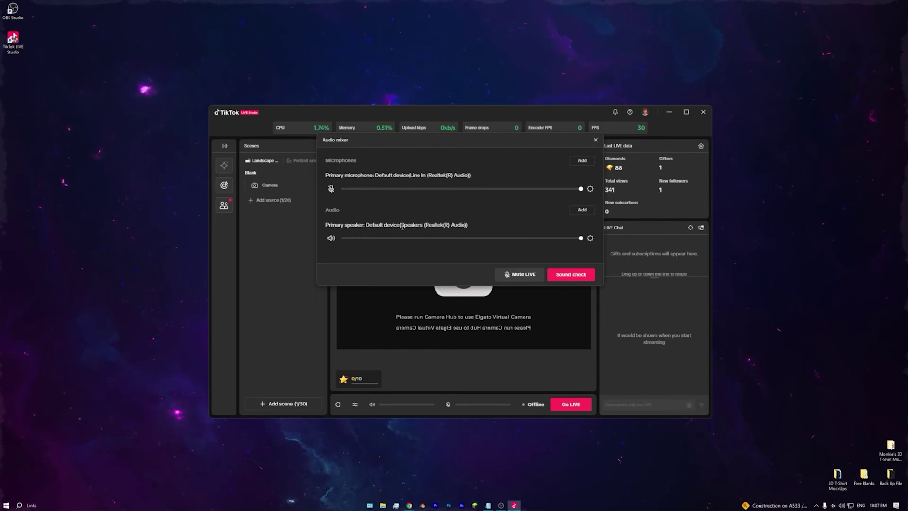
# Browse Add microphone devices, go back without adding one, and close the mixer
pyautogui.click(582, 160)
pyautogui.click(488, 163)
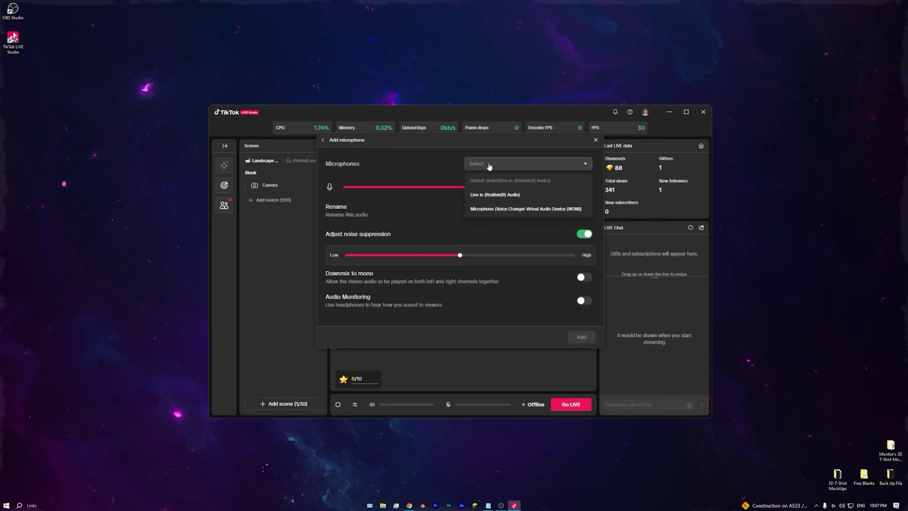
pyautogui.click(495, 194)
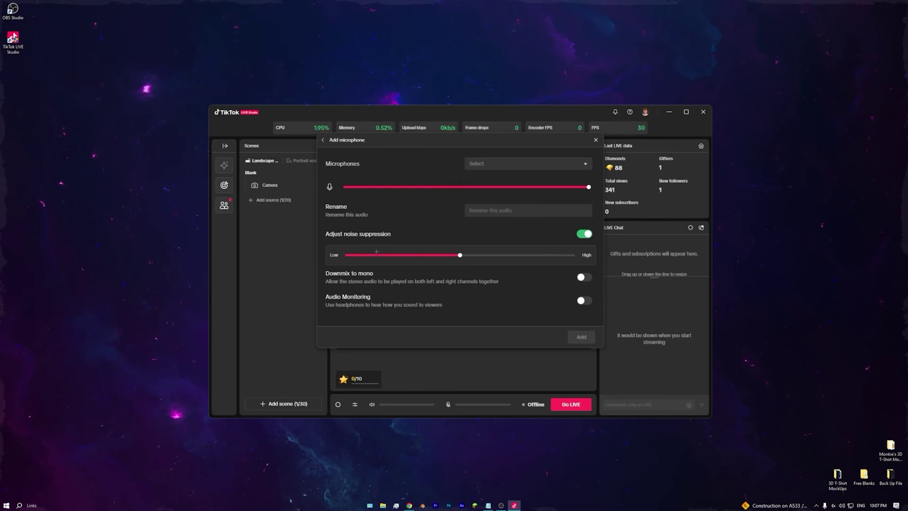
pyautogui.click(580, 336)
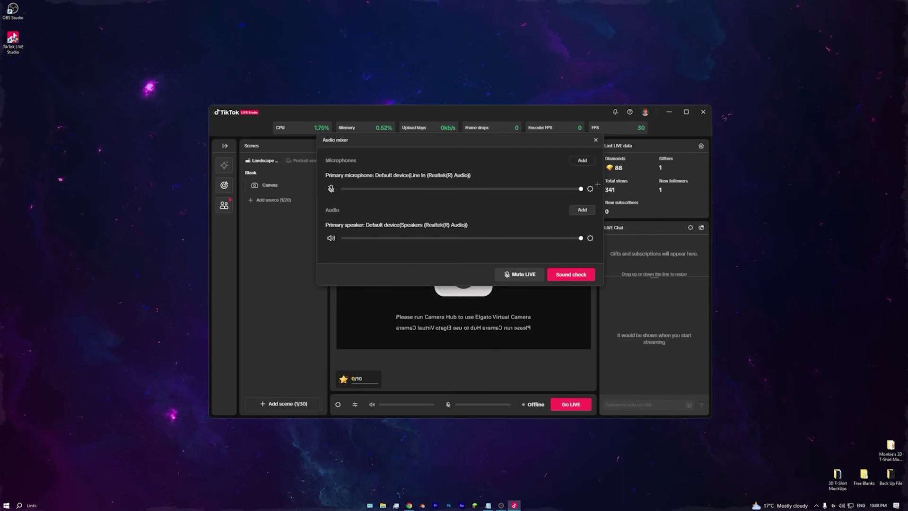
pyautogui.click(595, 140)
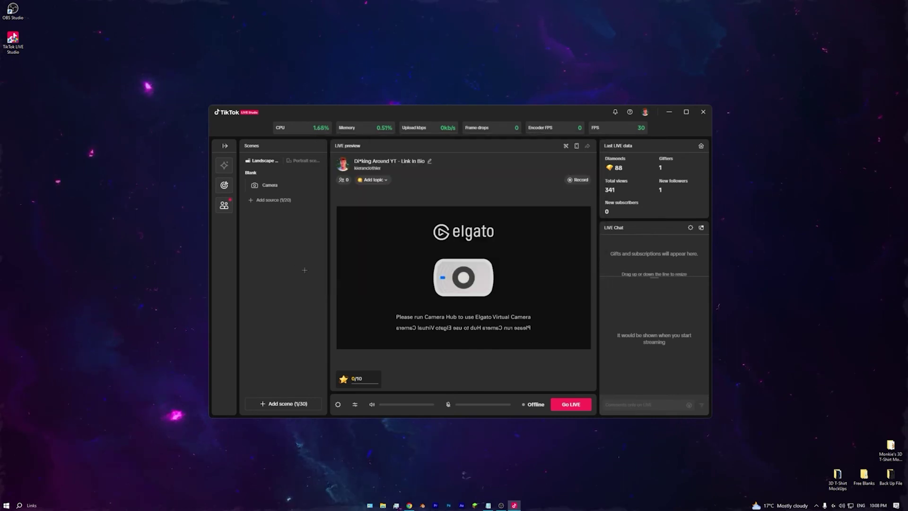
pyautogui.click(273, 199)
pyautogui.click(356, 261)
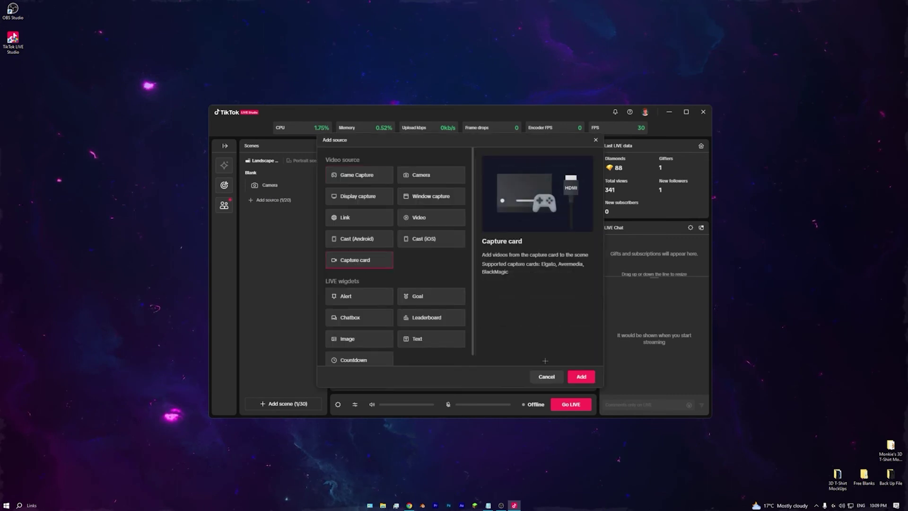
pyautogui.click(581, 377)
pyautogui.click(474, 199)
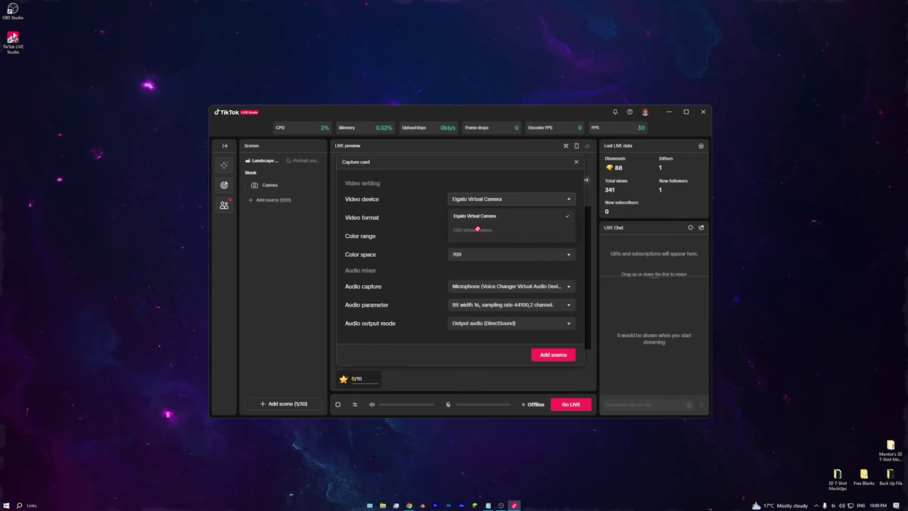
pyautogui.click(476, 217)
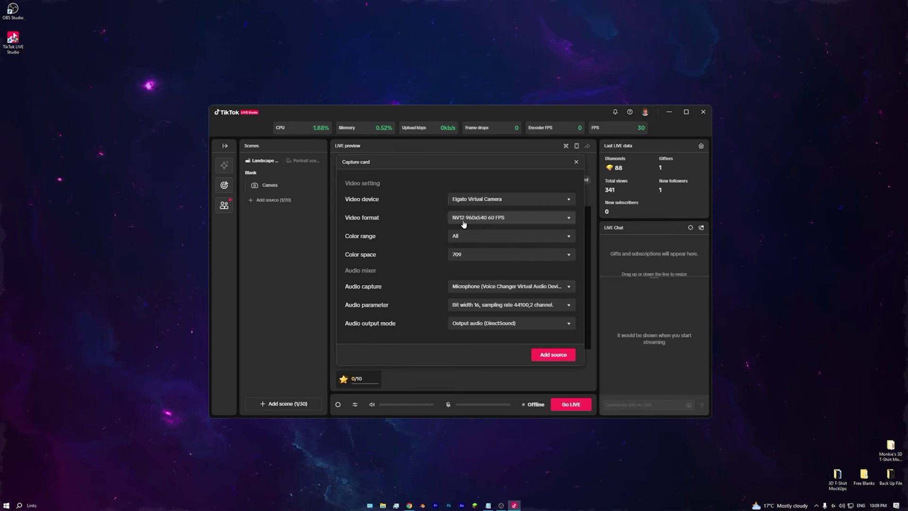
pyautogui.click(474, 287)
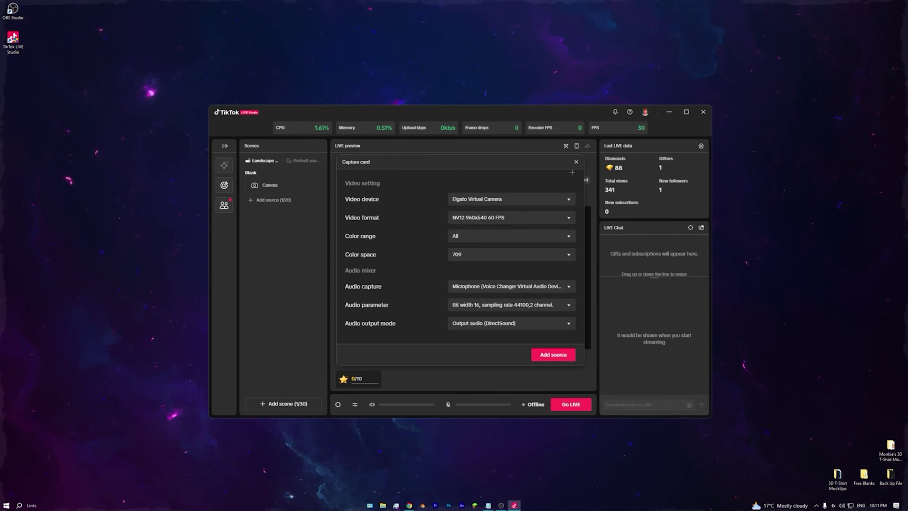
pyautogui.click(575, 161)
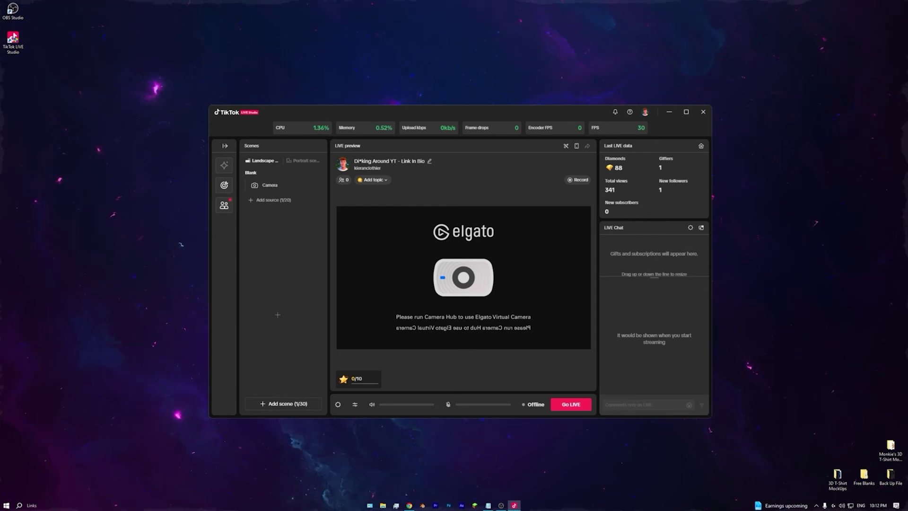
# Review the LIVE settings and cancel without going live
pyautogui.click(570, 404)
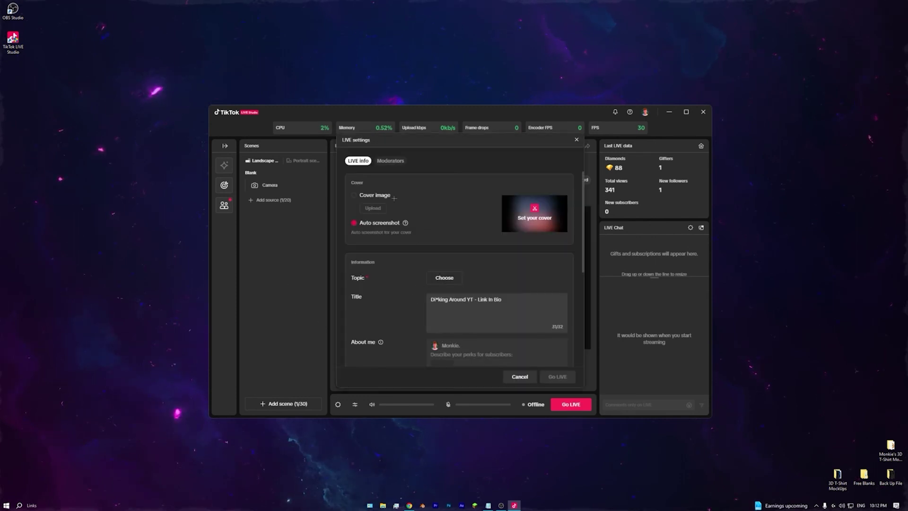
pyautogui.scroll(-1, 378, 218)
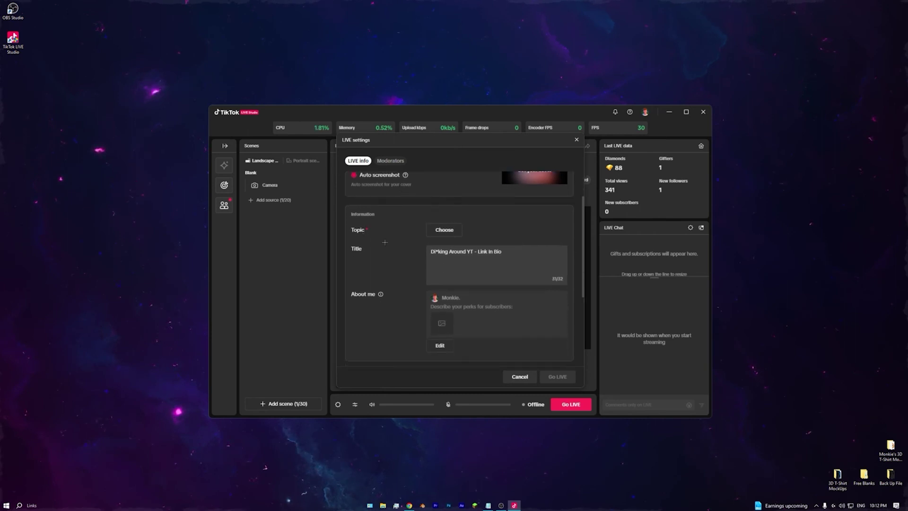
pyautogui.scroll(-2, 402, 245)
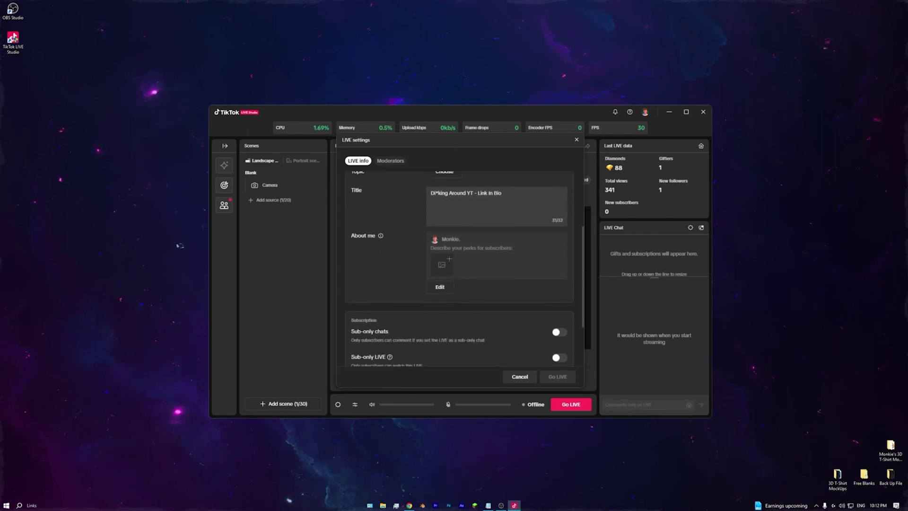
pyautogui.scroll(-2, 468, 242)
pyautogui.scroll(1, 488, 226)
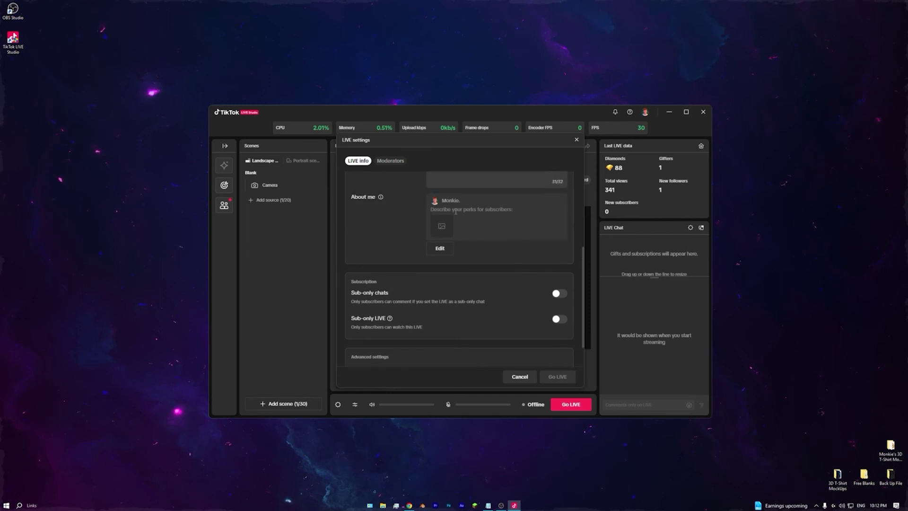
pyautogui.scroll(1, 456, 215)
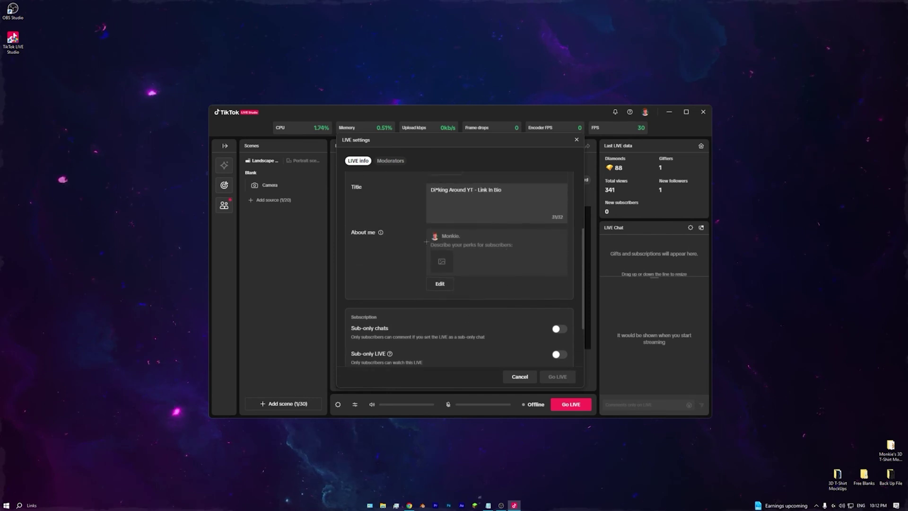
pyautogui.scroll(-2, 376, 282)
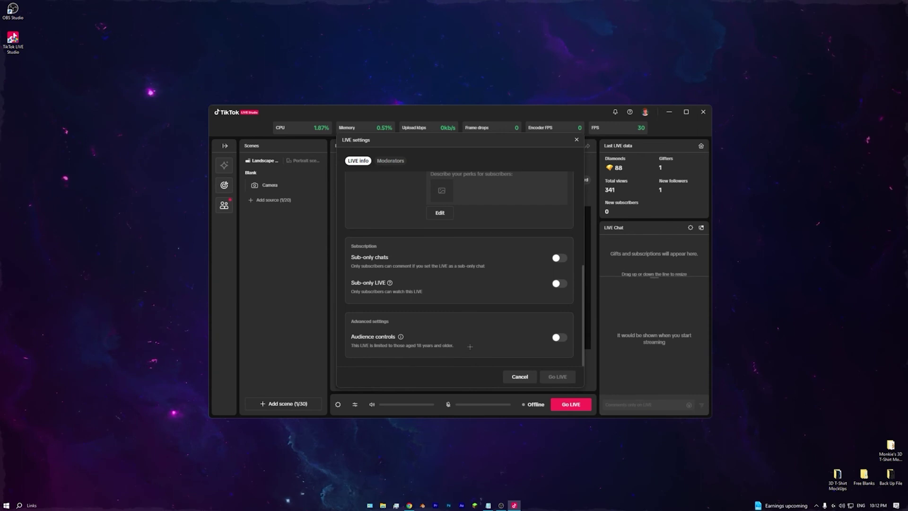
pyautogui.click(519, 376)
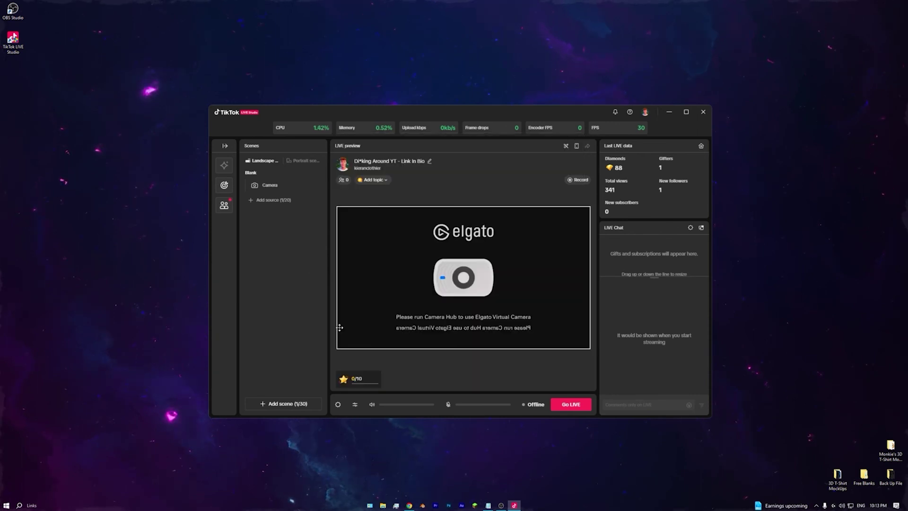
# Switch to the portrait scene, place TikTok on the right, and bring OBS up beside it
pyautogui.click(303, 160)
pyautogui.moveTo(418, 111); pyautogui.dragTo(599, 113)
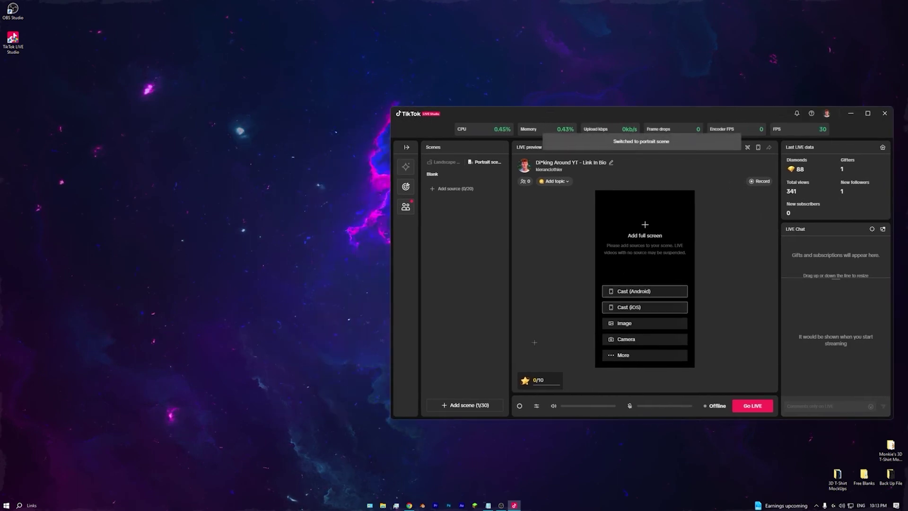
pyautogui.click(501, 505)
pyautogui.moveTo(517, 116); pyautogui.dragTo(521, 115)
pyautogui.click(121, 147)
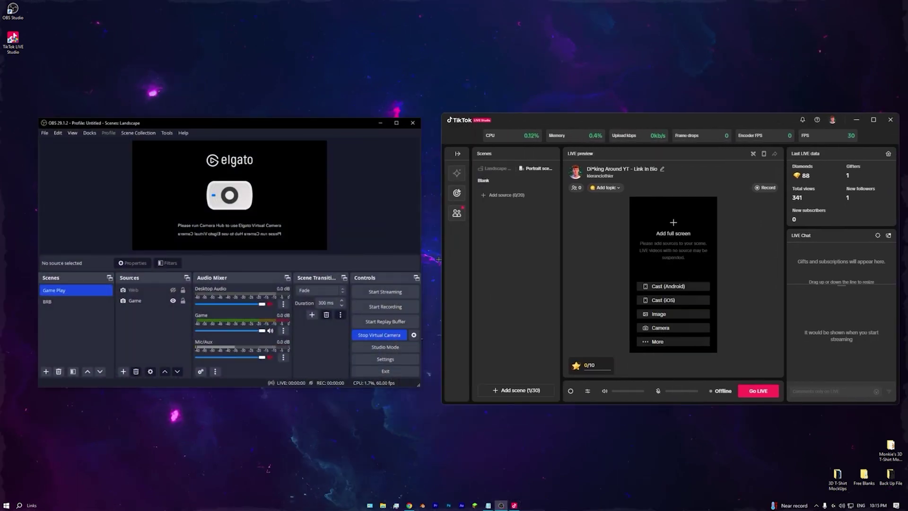
# Create a new scene collection named 'p' and stop the virtual camera
pyautogui.click(138, 132)
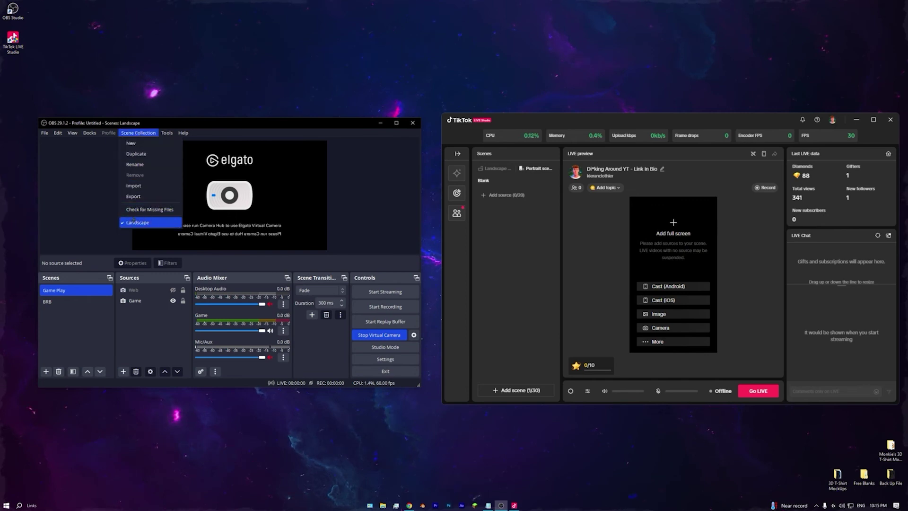
pyautogui.click(131, 142)
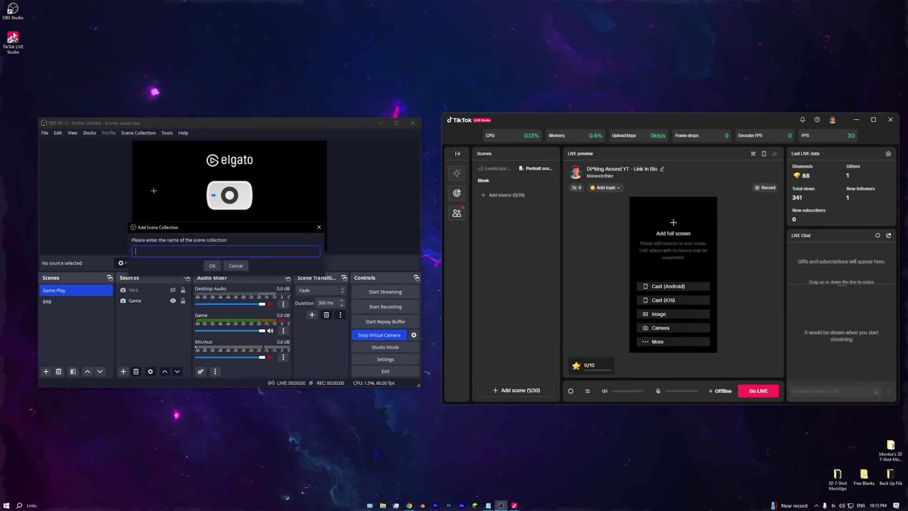
pyautogui.write('p')
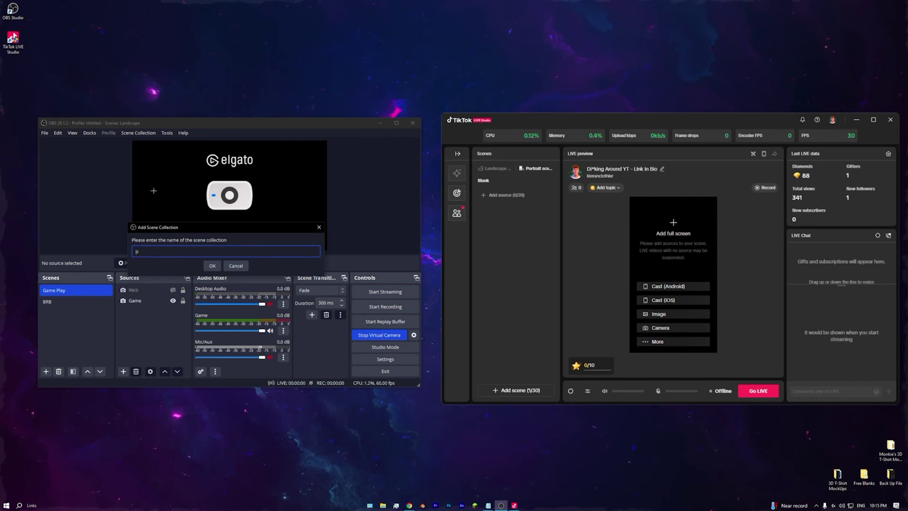
pyautogui.click(205, 263)
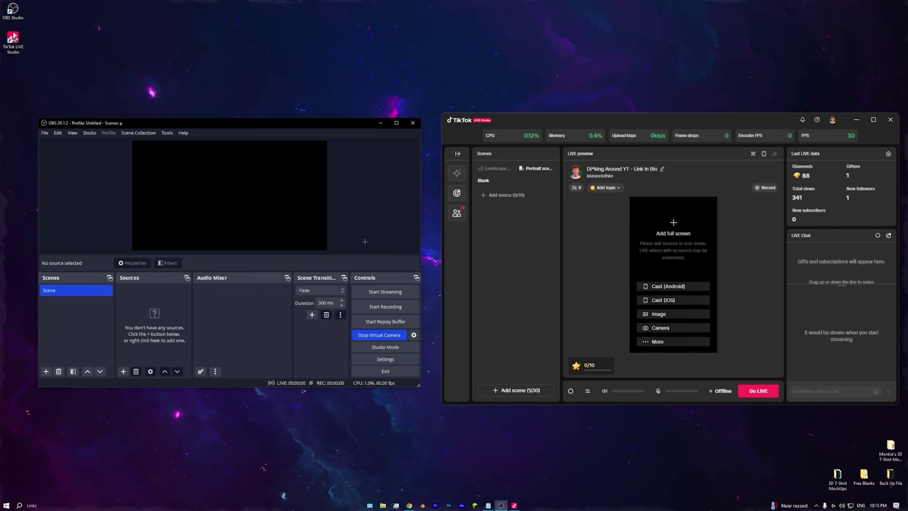
pyautogui.click(373, 335)
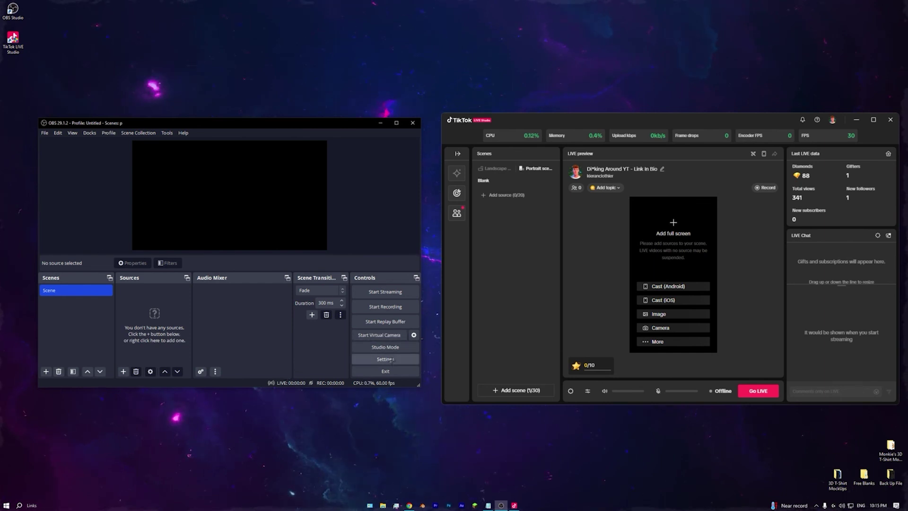
# Set the Video base canvas resolution to 1080x1920 portrait and save the settings
pyautogui.click(384, 359)
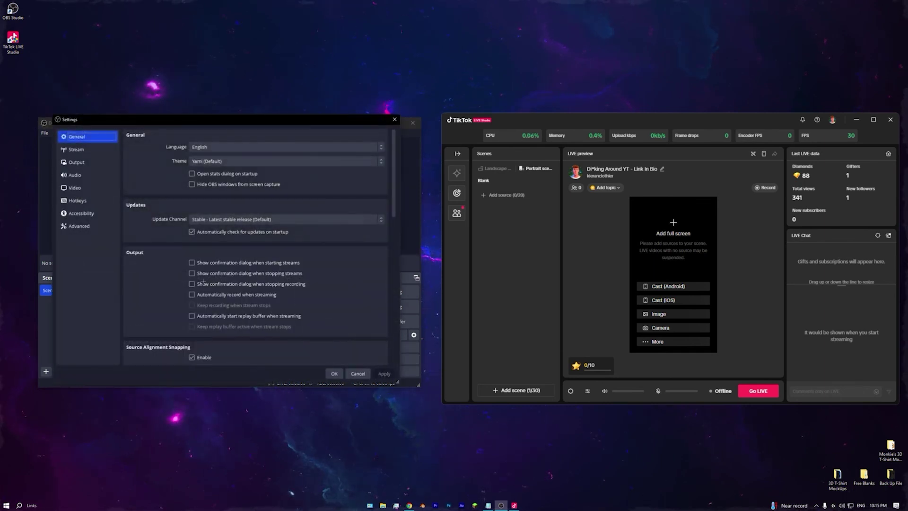
pyautogui.click(84, 188)
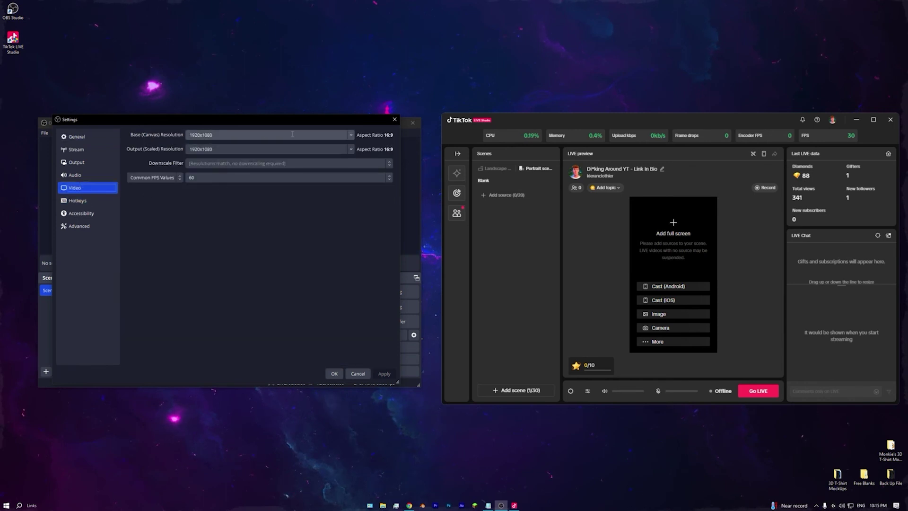
pyautogui.click(237, 137)
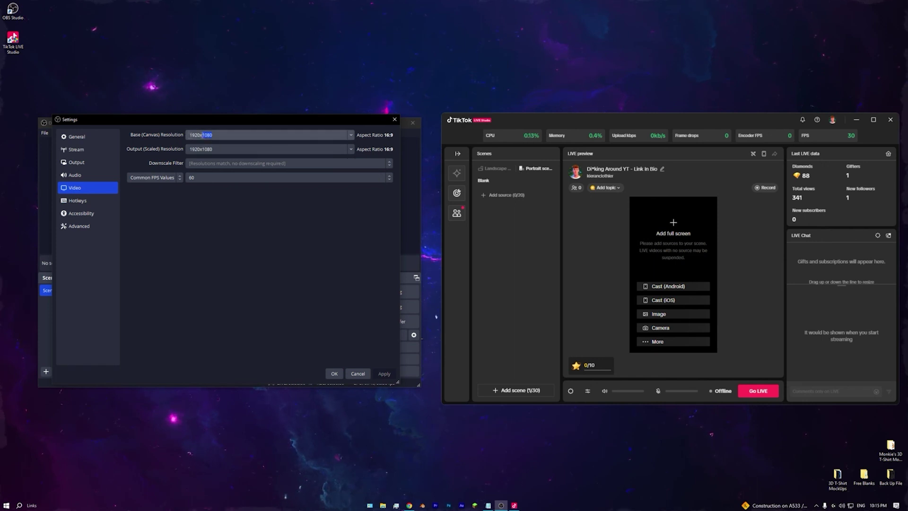
pyautogui.hotkey('ctrl', 'a')
pyautogui.write('1080x1920')
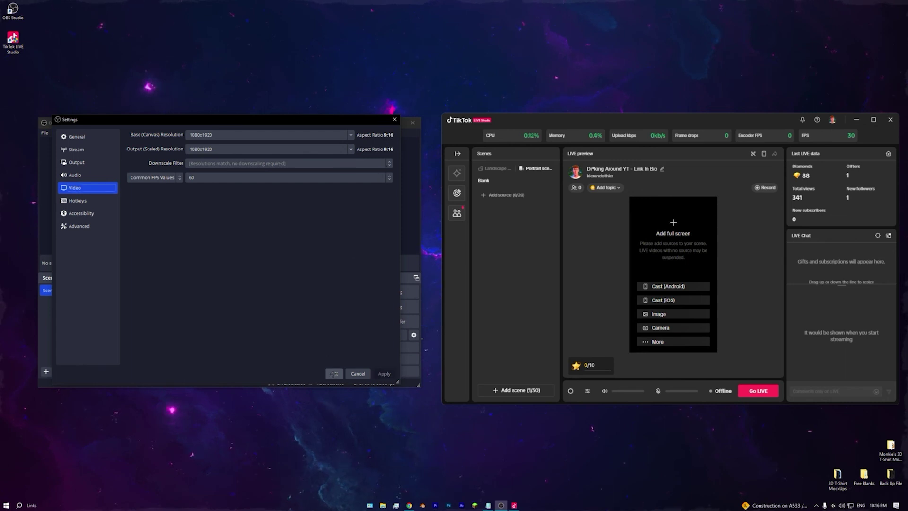
pyautogui.click(334, 374)
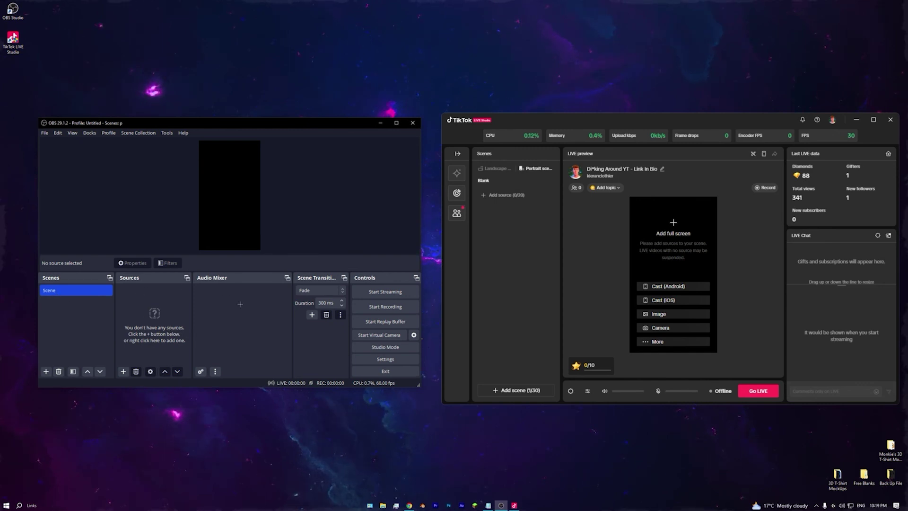
pyautogui.click(123, 371)
# Add a new Video Capture Device source, accepting its default properties
pyautogui.click(193, 328)
pyautogui.click(248, 299)
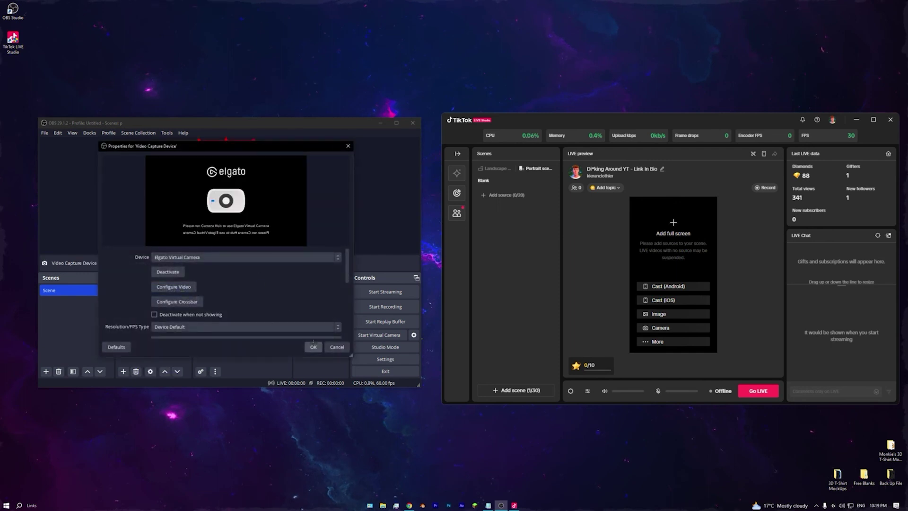
pyautogui.click(313, 346)
# Move and enlarge the main capture source and the Elgato source to stack them in the portrait canvas
pyautogui.moveTo(239, 192); pyautogui.dragTo(213, 237)
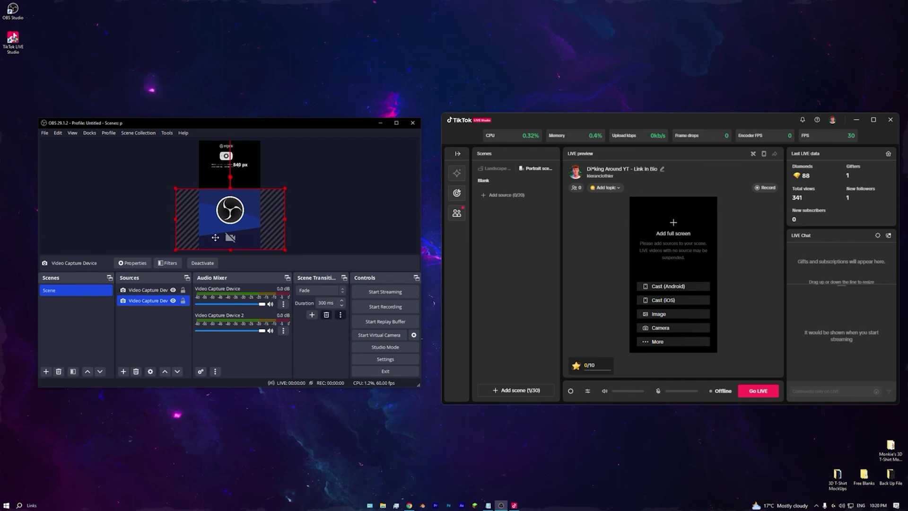
pyautogui.moveTo(284, 188); pyautogui.dragTo(301, 175)
pyautogui.moveTo(237, 215); pyautogui.dragTo(229, 208)
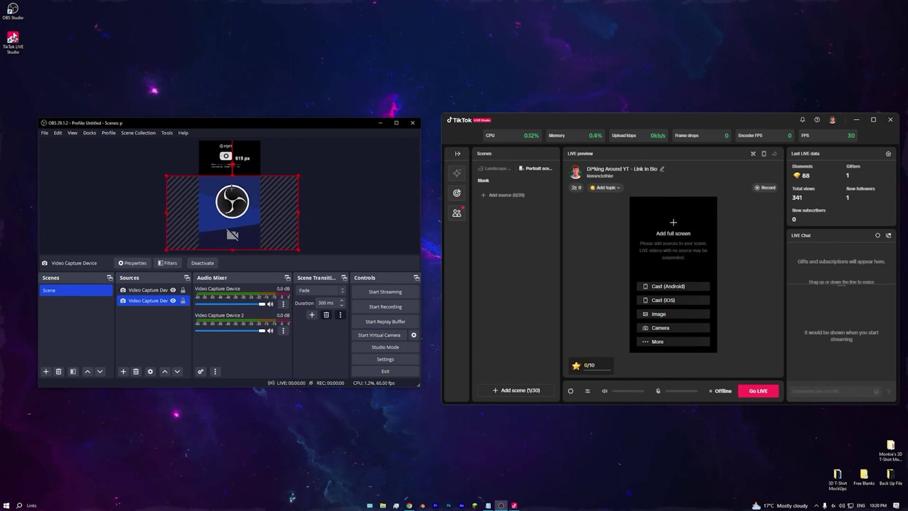
pyautogui.click(235, 155)
pyautogui.moveTo(252, 170); pyautogui.dragTo(260, 175)
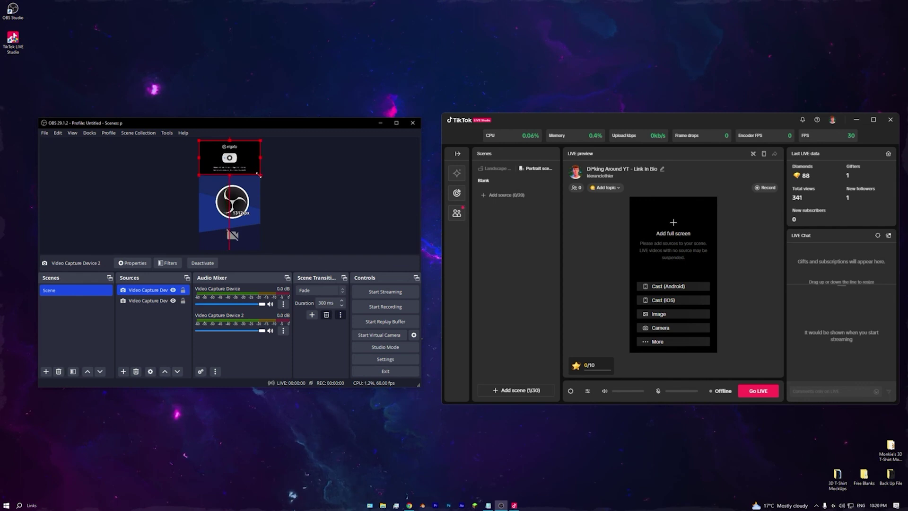
pyautogui.moveTo(249, 216); pyautogui.dragTo(247, 216)
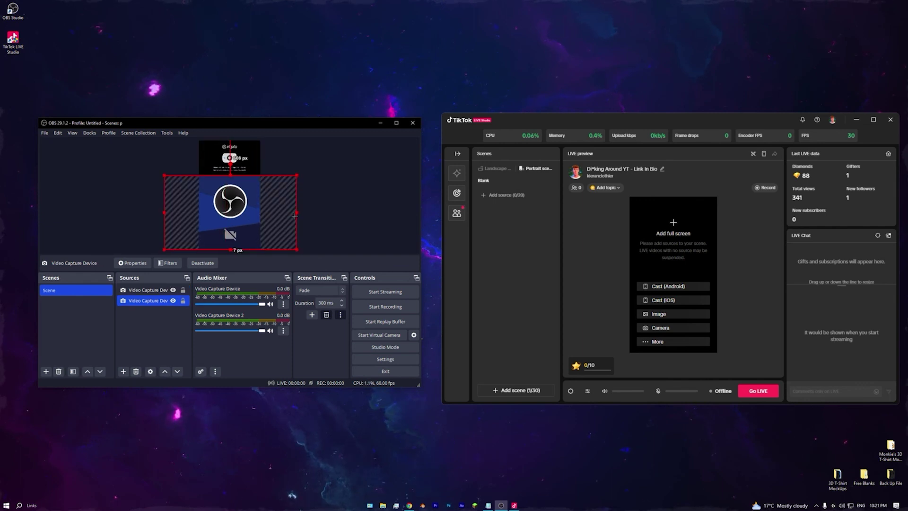
pyautogui.click(302, 217)
# Start the virtual camera and bring up TikTok LIVE Studio's Add source list
pyautogui.click(378, 335)
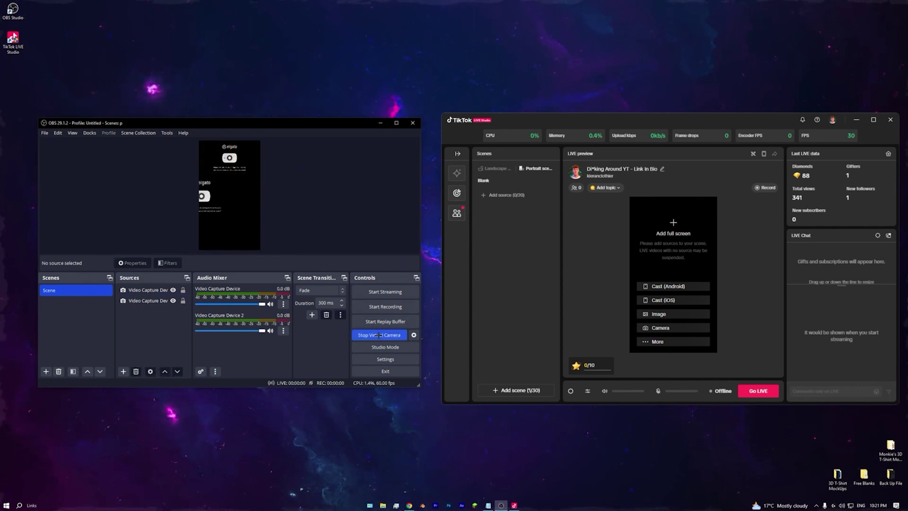
pyautogui.click(534, 219)
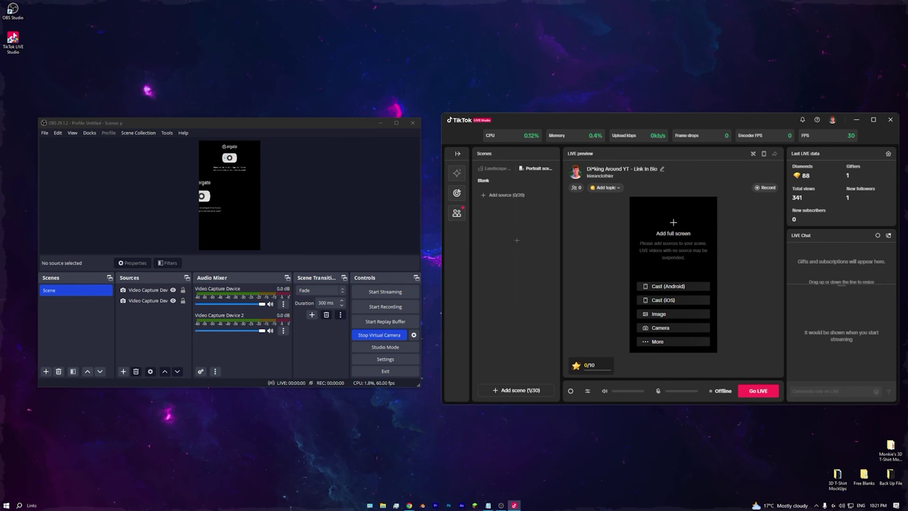
pyautogui.click(502, 195)
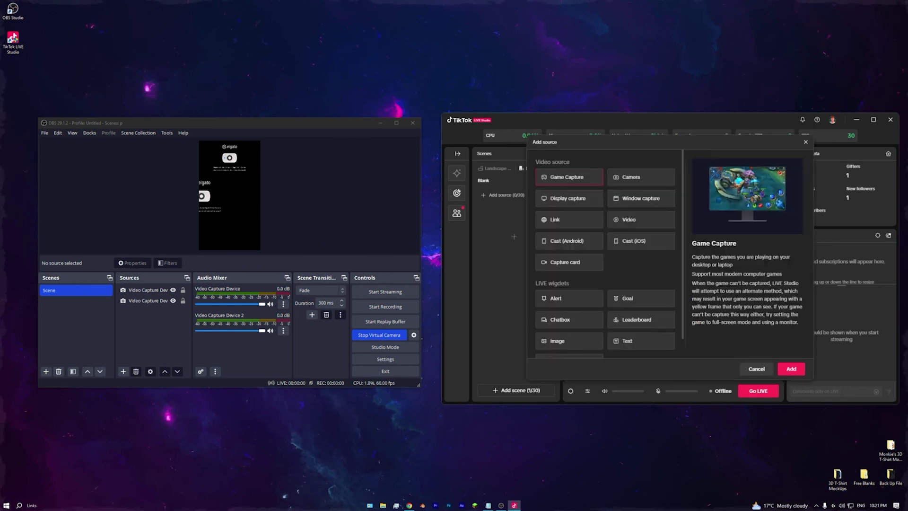
# Add the OBS Virtual Camera as a Camera source and position it in the portrait preview
pyautogui.click(633, 177)
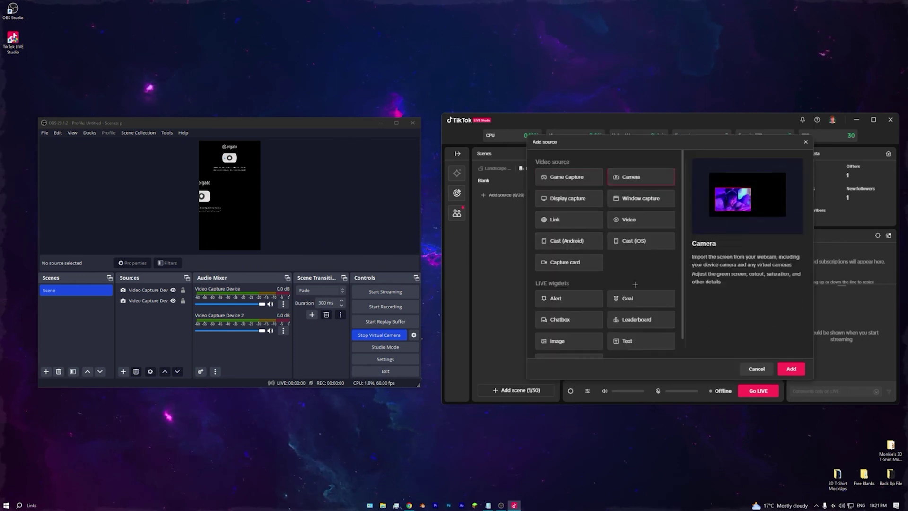
pyautogui.click(791, 369)
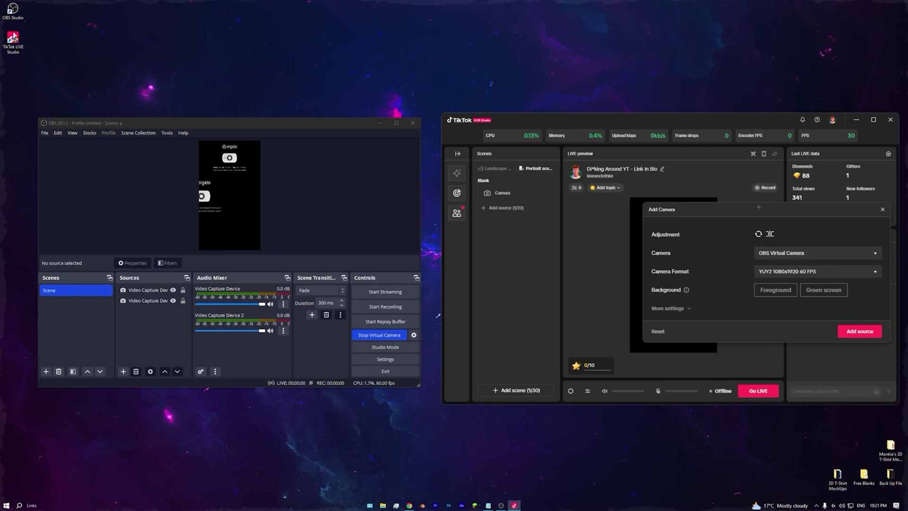
pyautogui.click(681, 328)
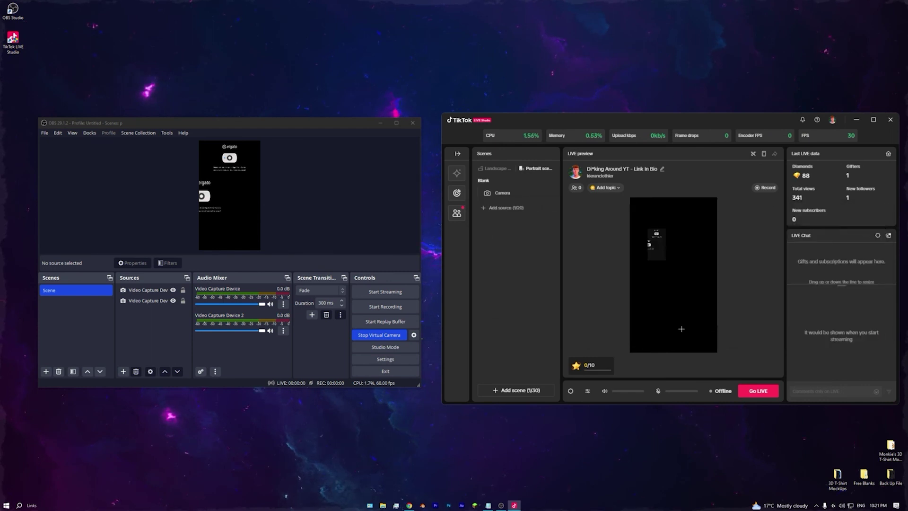
pyautogui.moveTo(650, 242); pyautogui.dragTo(717, 352)
# Readjust the OBS capture sources, then reopen OBS's Video settings
pyautogui.click(604, 277)
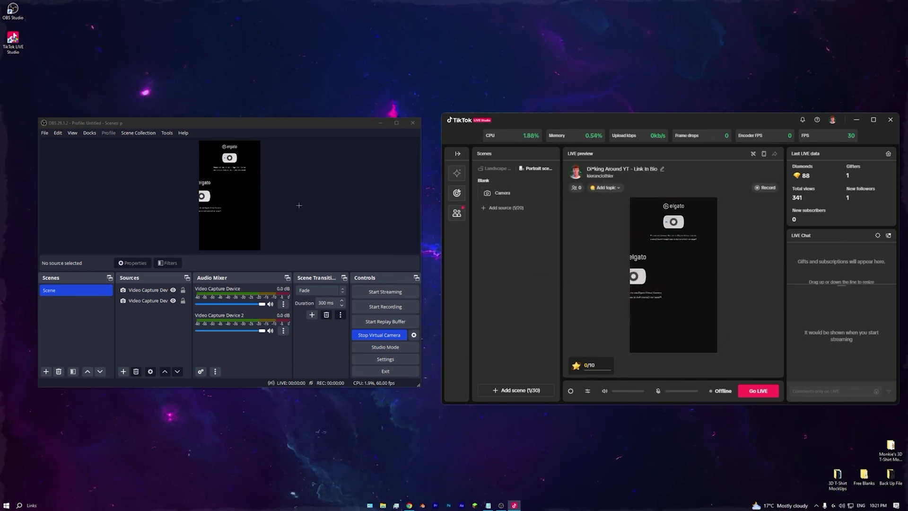
pyautogui.moveTo(226, 201); pyautogui.dragTo(260, 200)
pyautogui.click(229, 157)
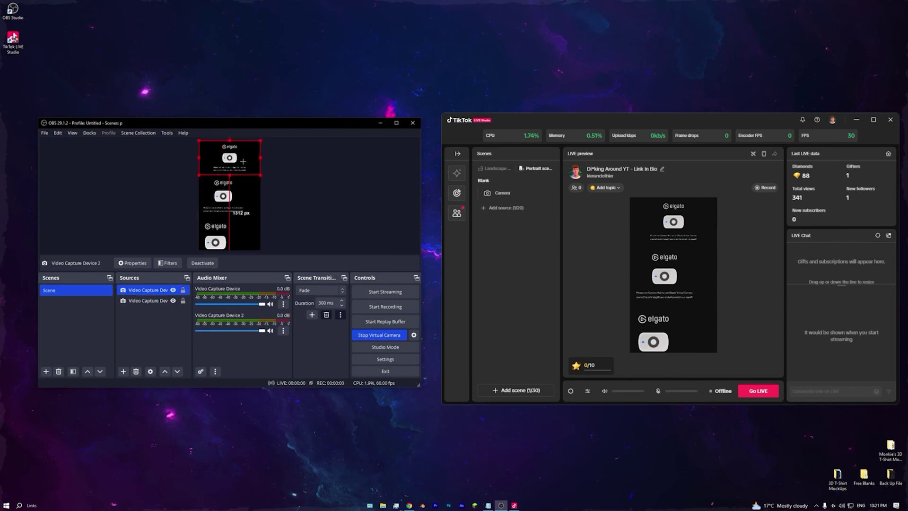
pyautogui.click(699, 278)
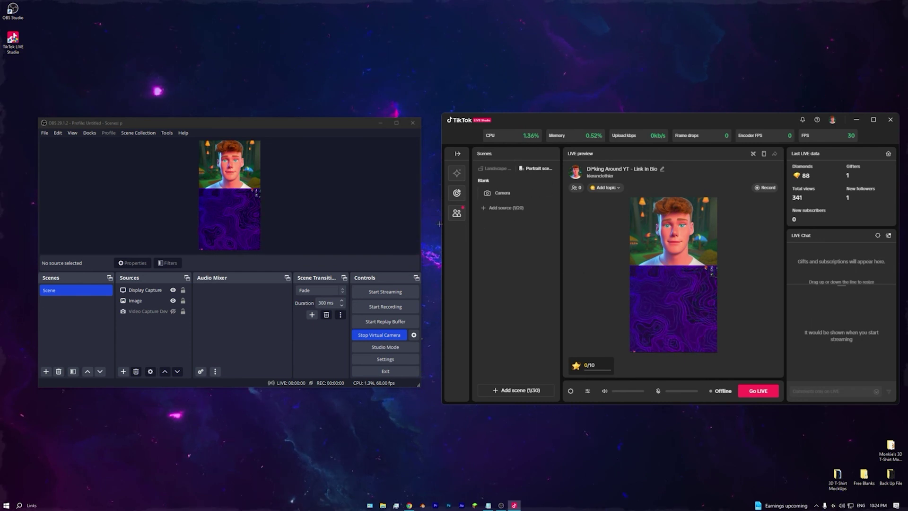
pyautogui.click(390, 358)
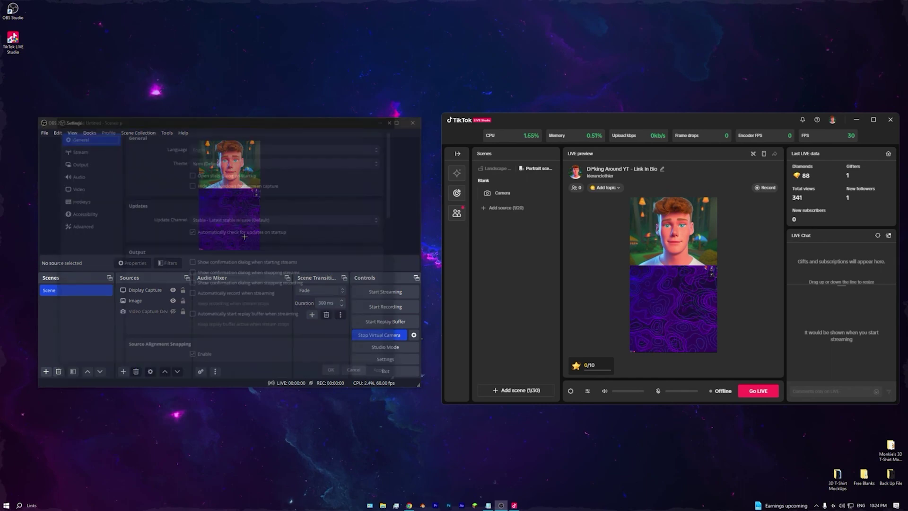
pyautogui.click(85, 187)
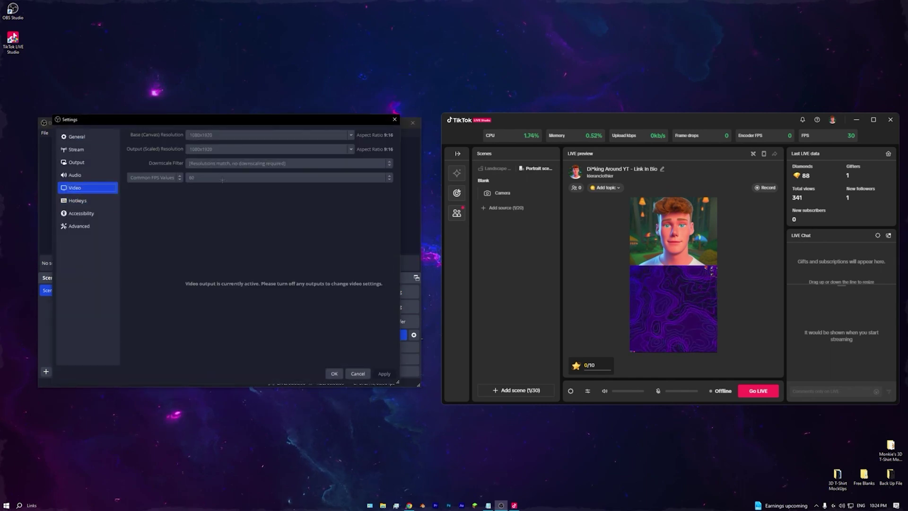